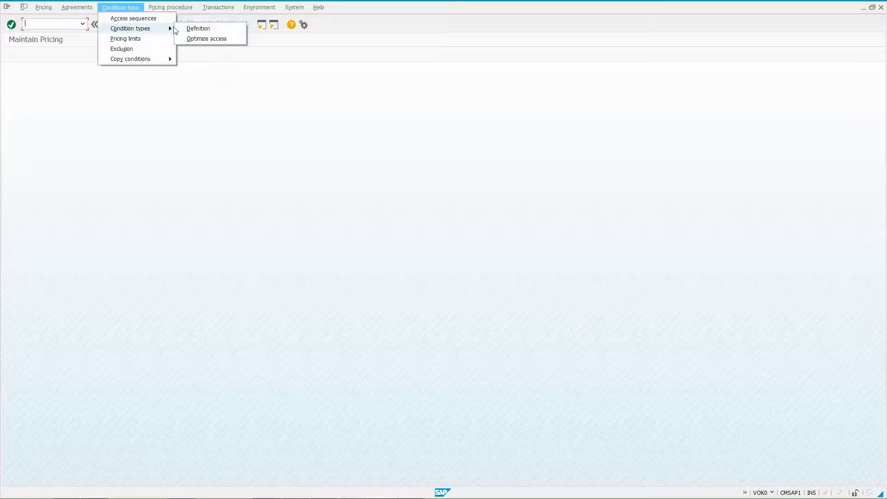
- Locate condition type HB00 in the condition type definitions and display its details
left_click(198, 29)
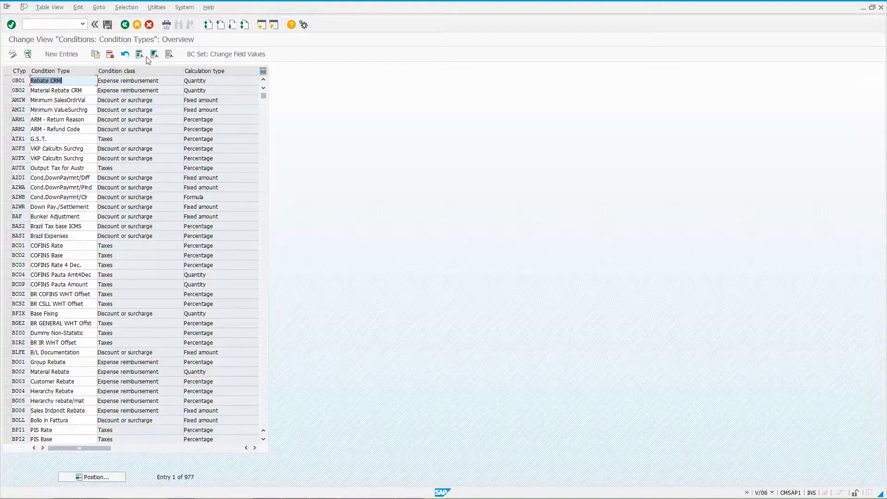
left_click(106, 477)
type("HB00")
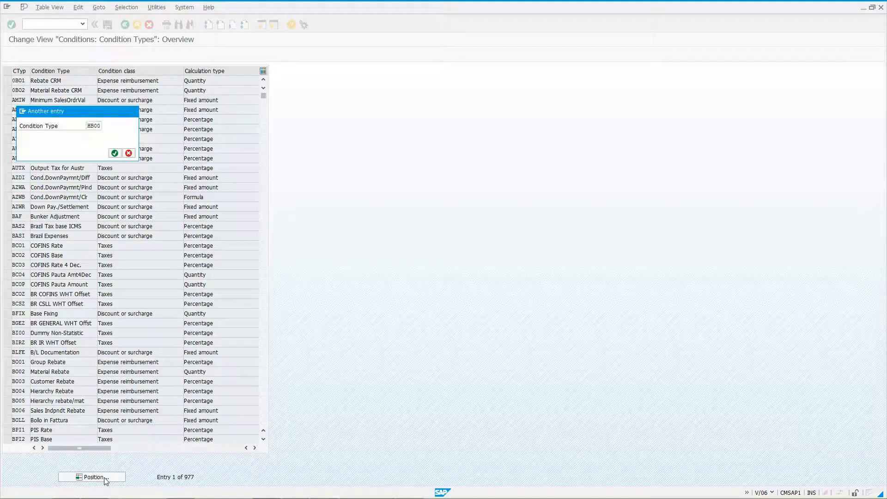
key("Return")
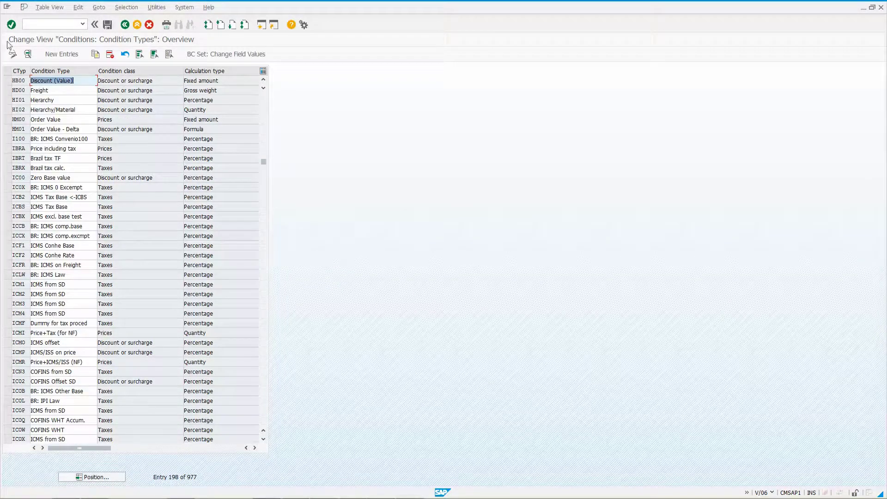
double_click(18, 80)
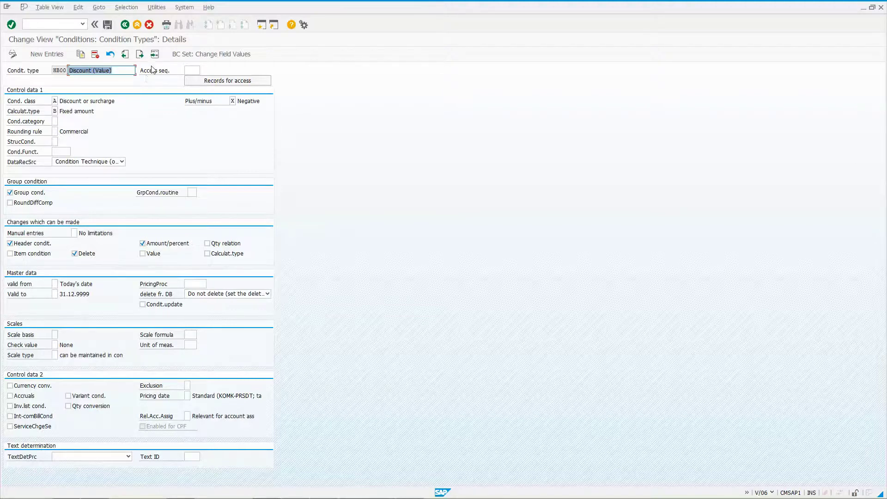
- Display the details of condition type RB00 through Other entry
left_click(157, 56)
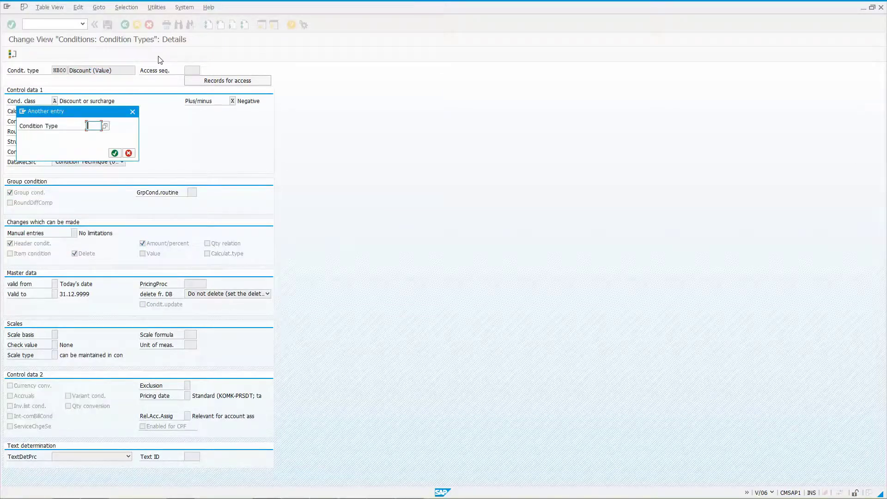
type("RB00")
key("Return")
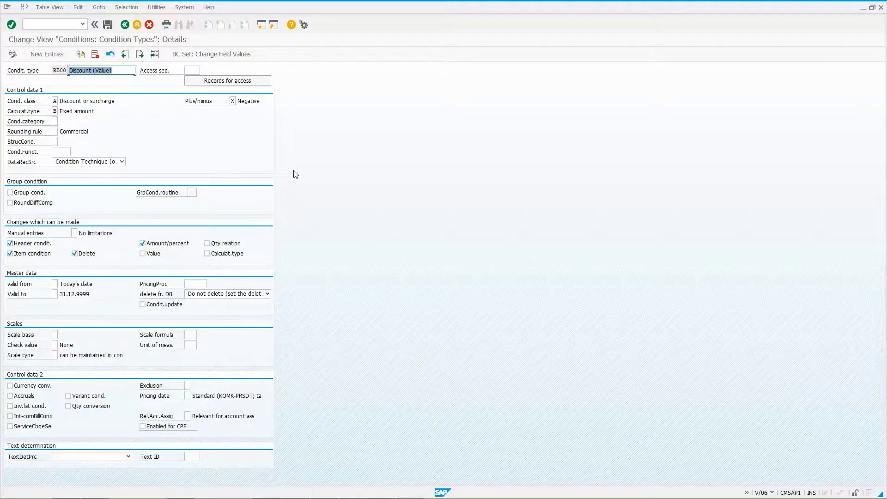
- Open order 20233 in VA02 and view its header details before returning to the overview
left_click(57, 25)
type("/nva02")
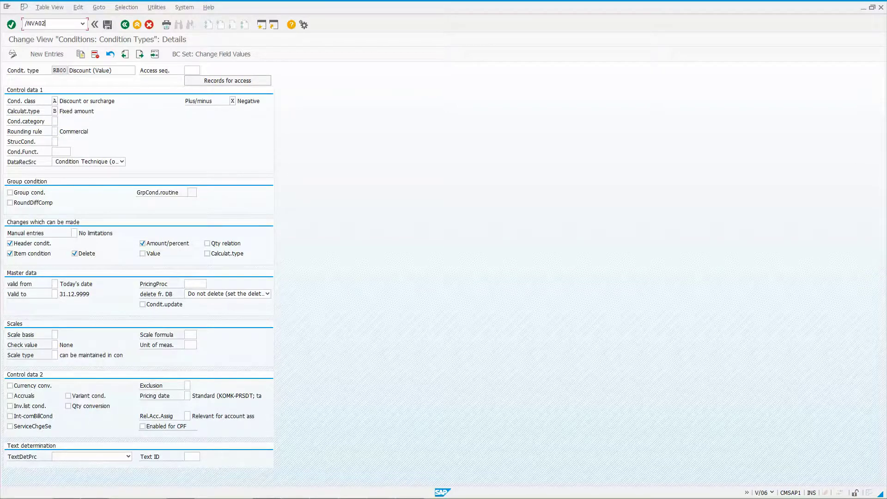
key("Return")
key("Return")
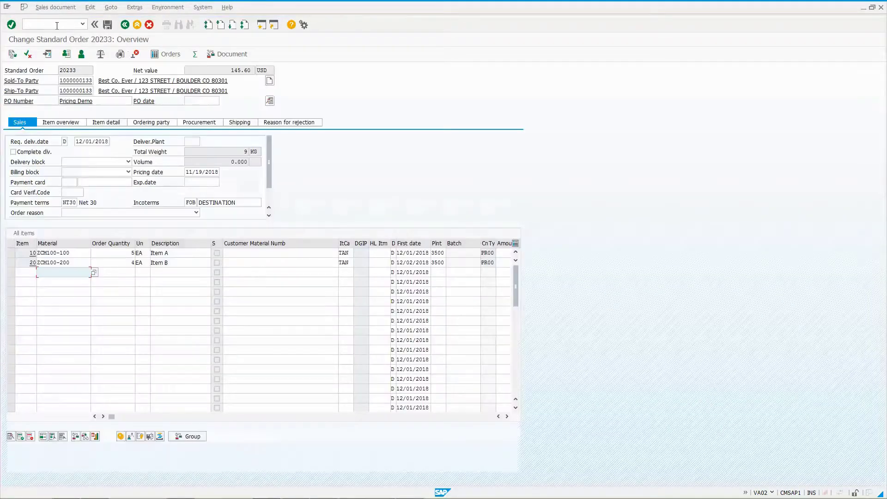
left_click(271, 102)
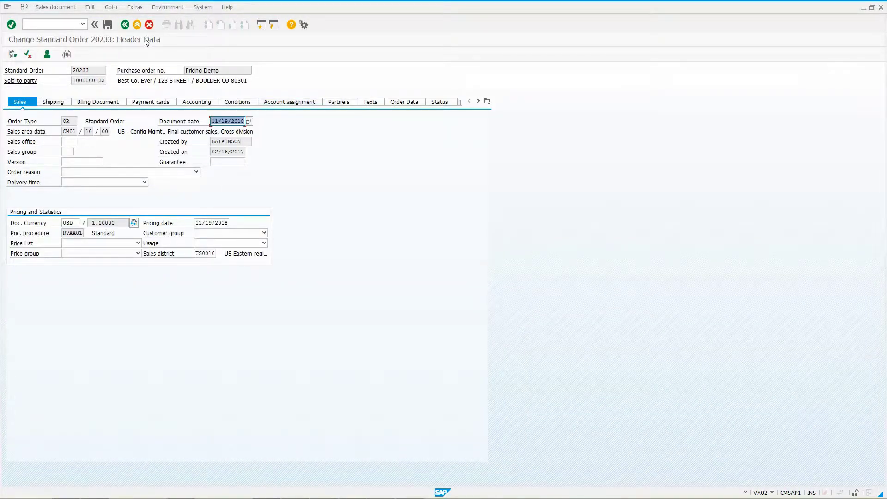
left_click(125, 25)
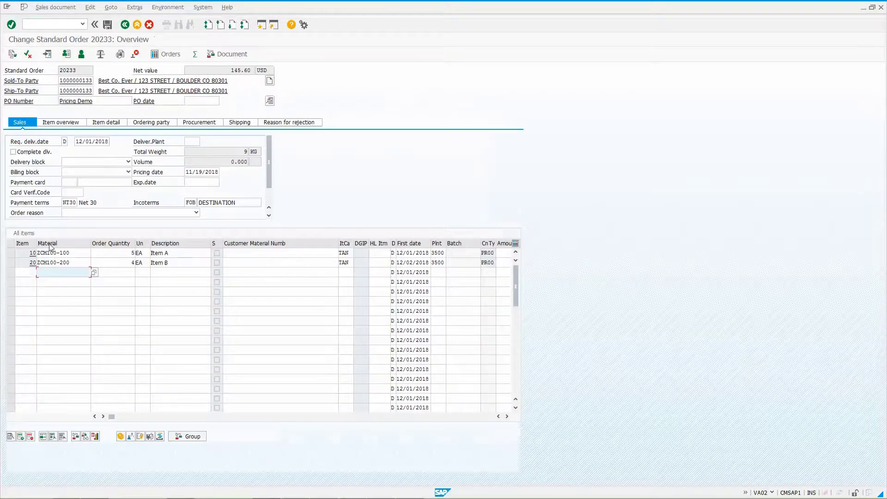
- On item 10's conditions, try HB00 (rejected), then add RB00 instead
double_click(31, 252)
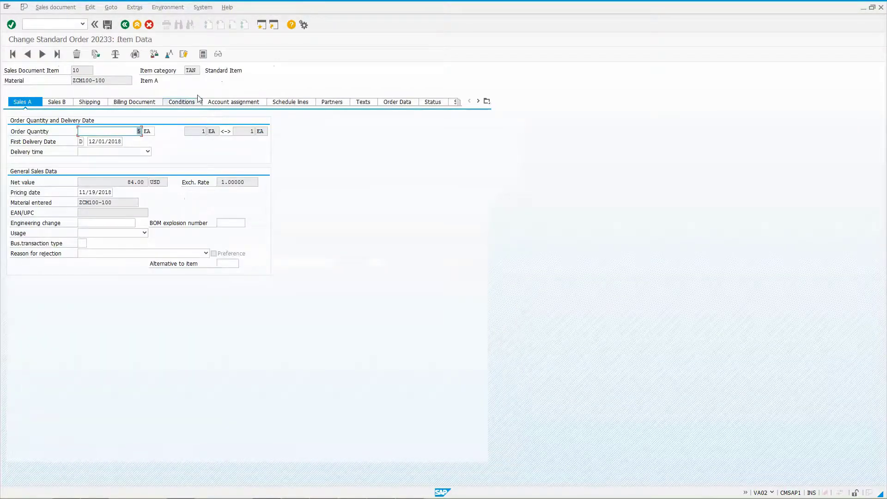
left_click(187, 102)
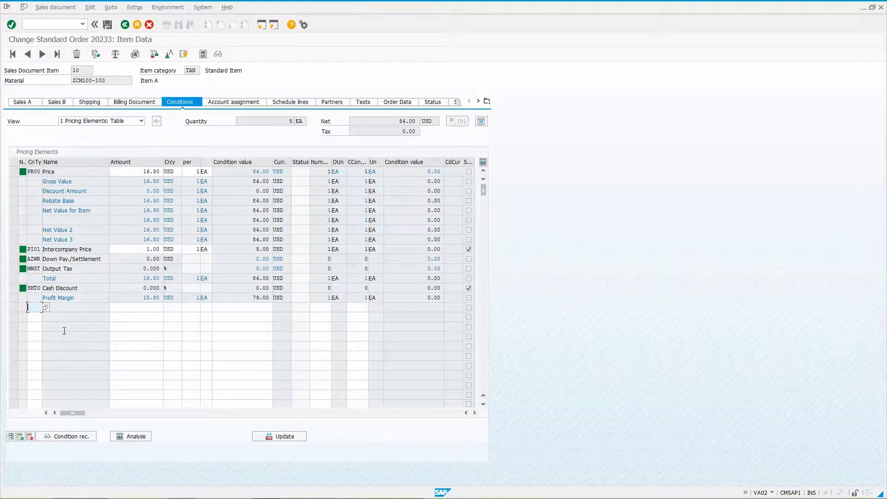
type("HB00")
key("Return")
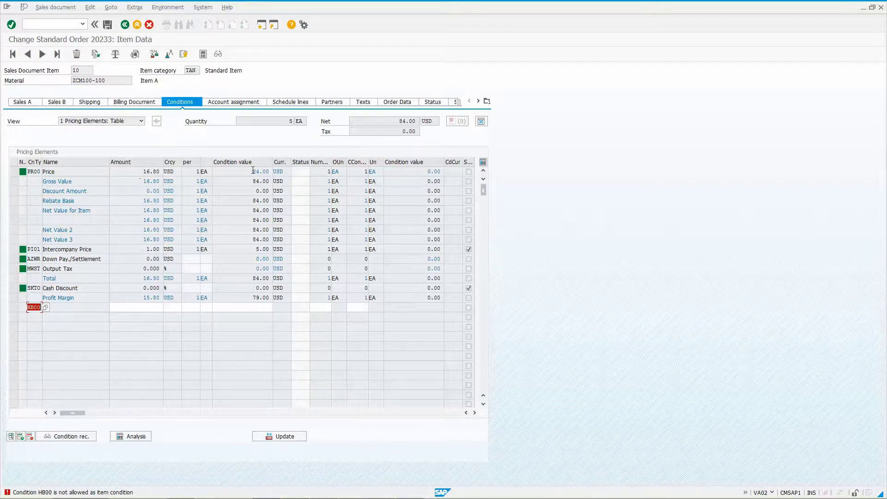
key("BackSpace")
type("rb00")
key("Return")
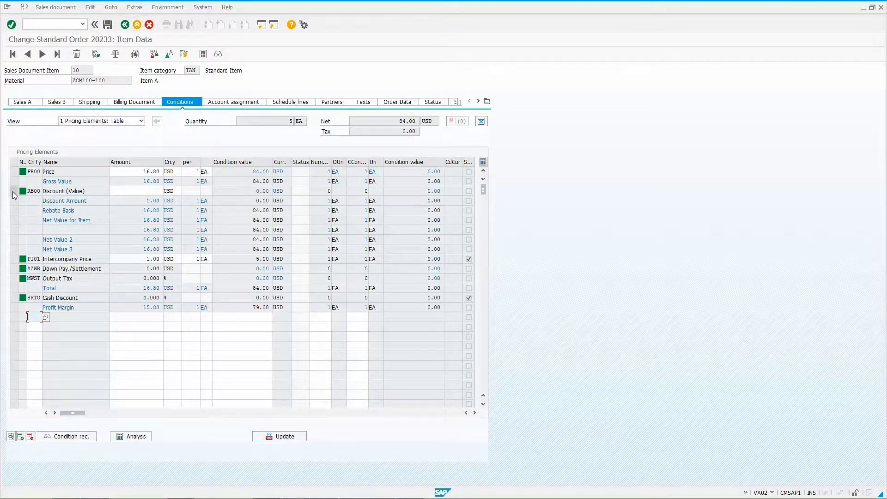
left_click(13, 191)
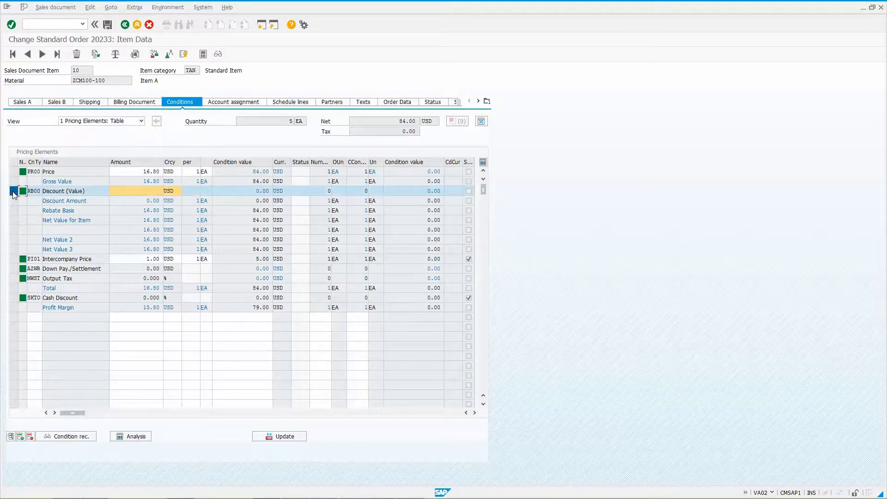
- Restart transaction /NVA02 without saving the item 10 changes
left_click(64, 24)
type("/NVA02")
key("Return")
key("Return")
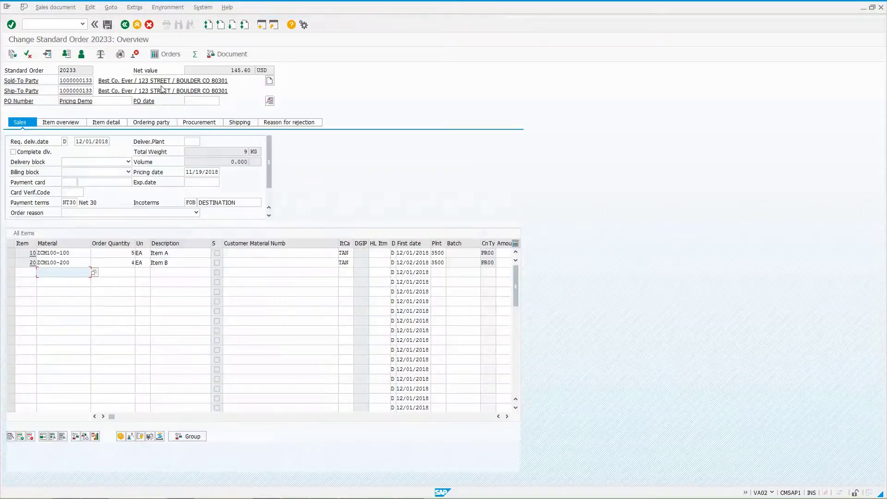
- Add an RB00 header condition with a discount amount of 10 USD
left_click(269, 100)
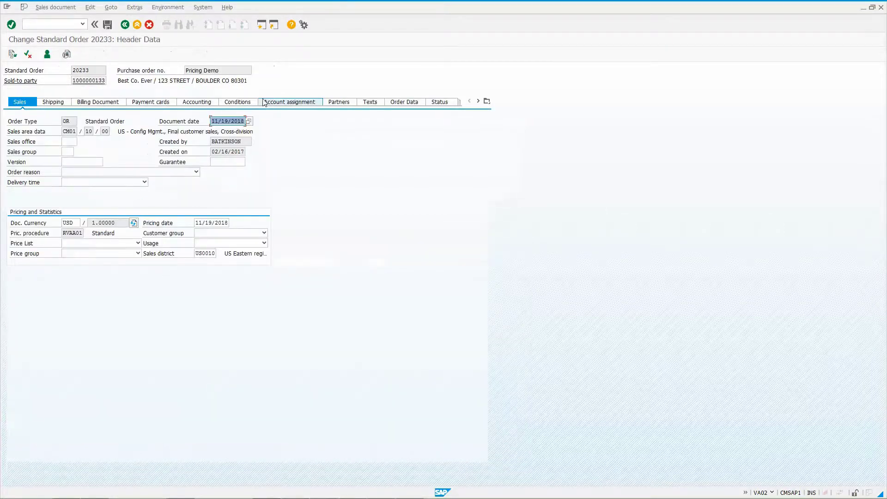
left_click(235, 102)
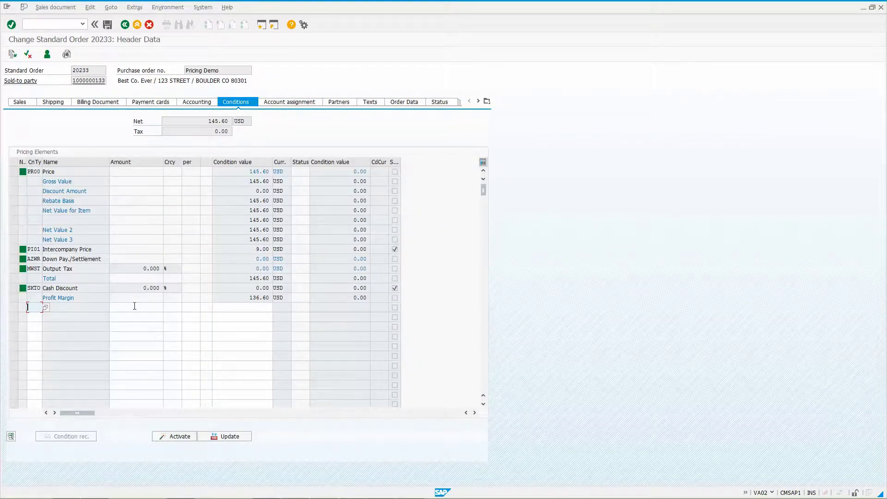
type("rb00")
key("Return")
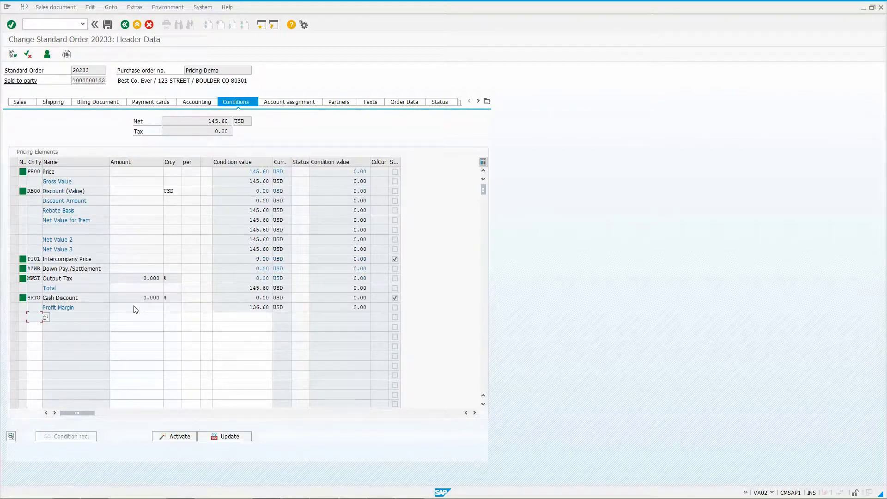
left_click(135, 192)
type("10")
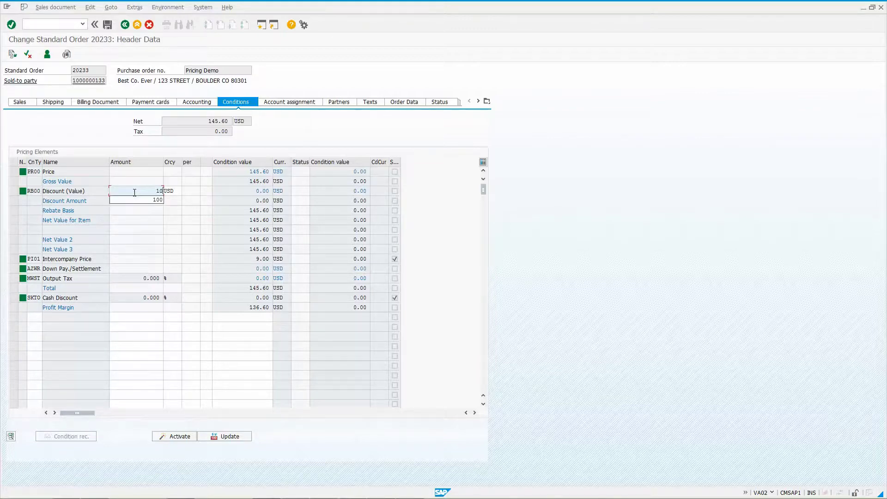
key("Return")
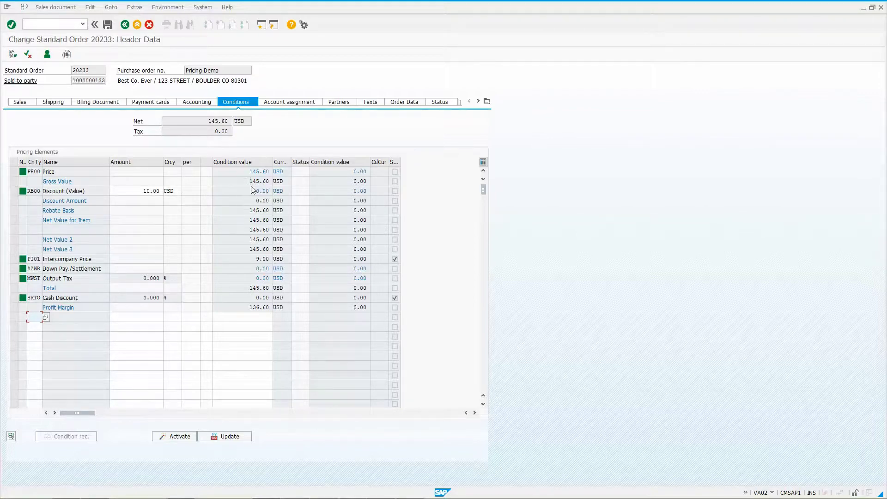
- Activate the RB00 discount, confirm its 20.00- total, and return to the overview
left_click(14, 191)
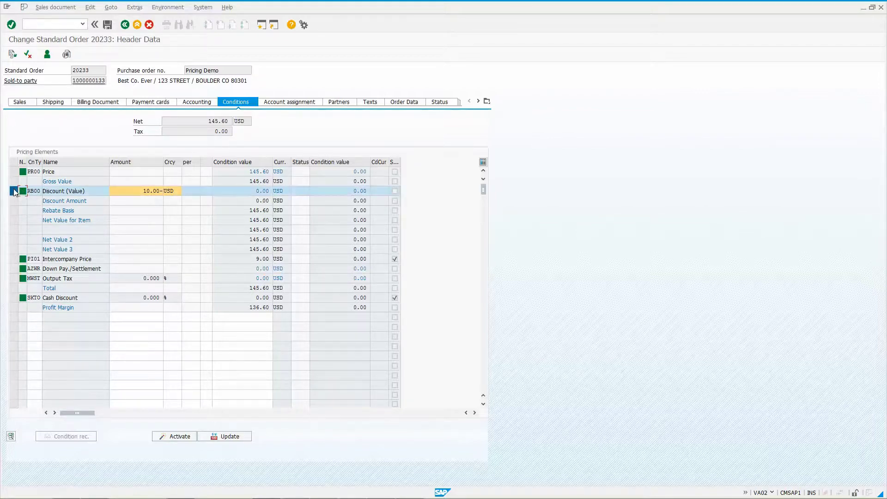
left_click(163, 436)
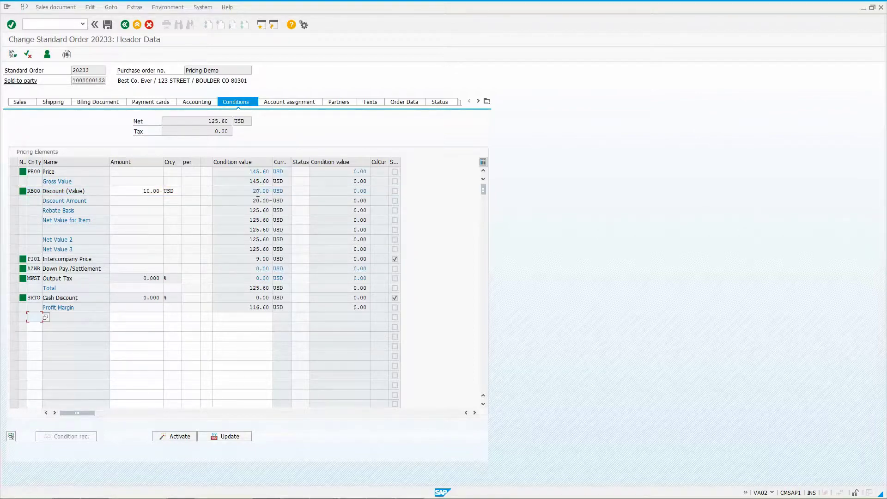
left_click_drag(251, 190, 279, 191)
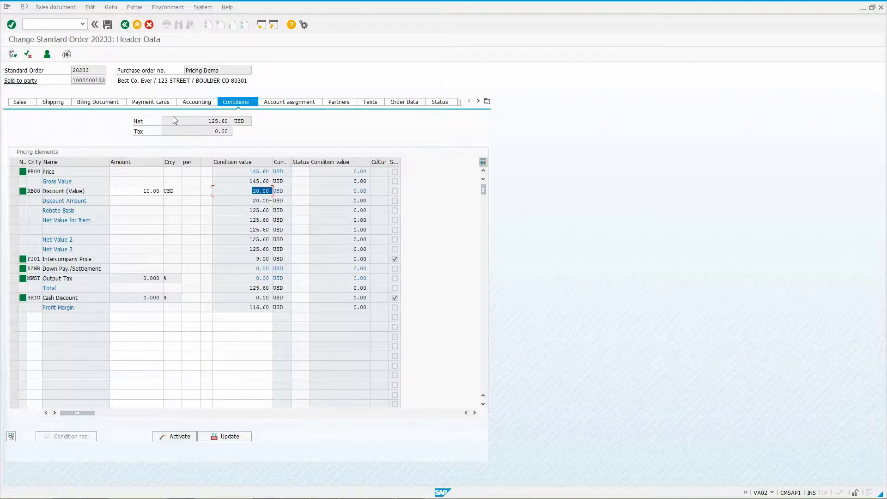
left_click(125, 25)
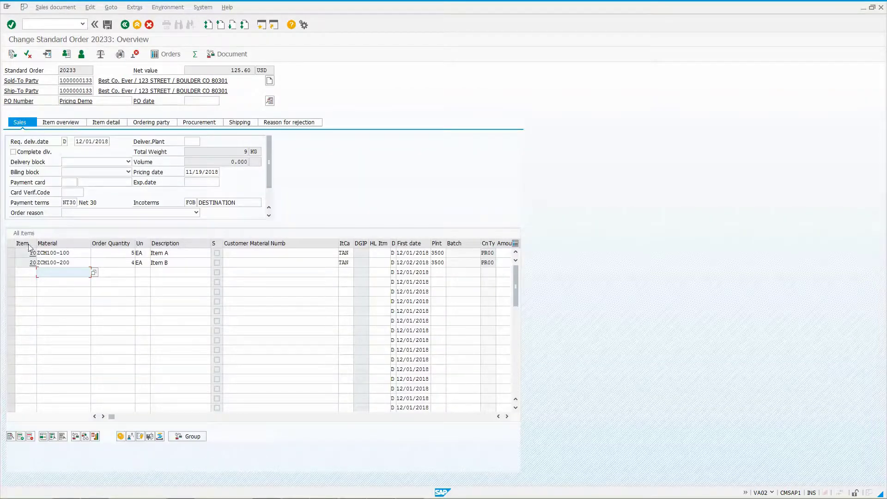
- Review the distributed RB00 discount on items 10 and 20
left_click(13, 253)
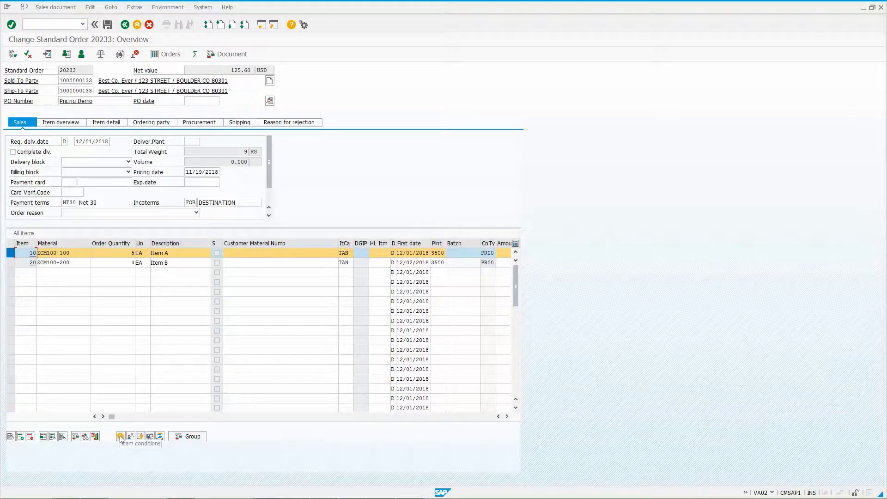
left_click(121, 436)
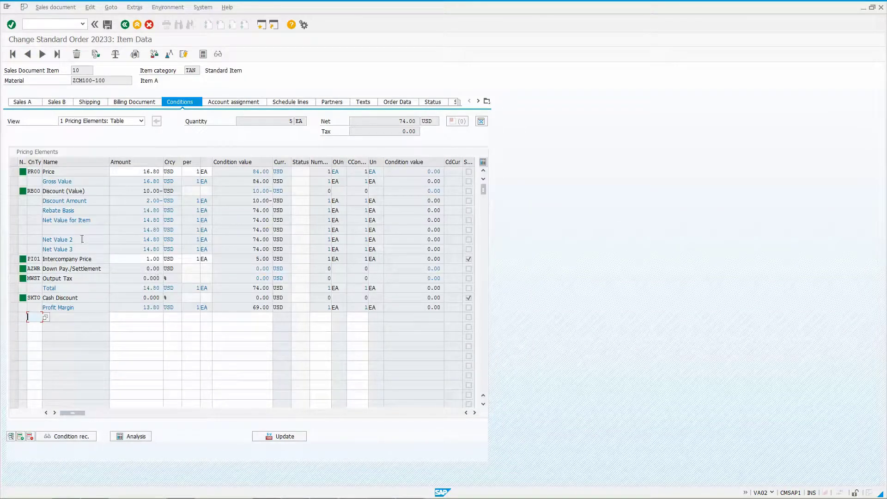
left_click(13, 190)
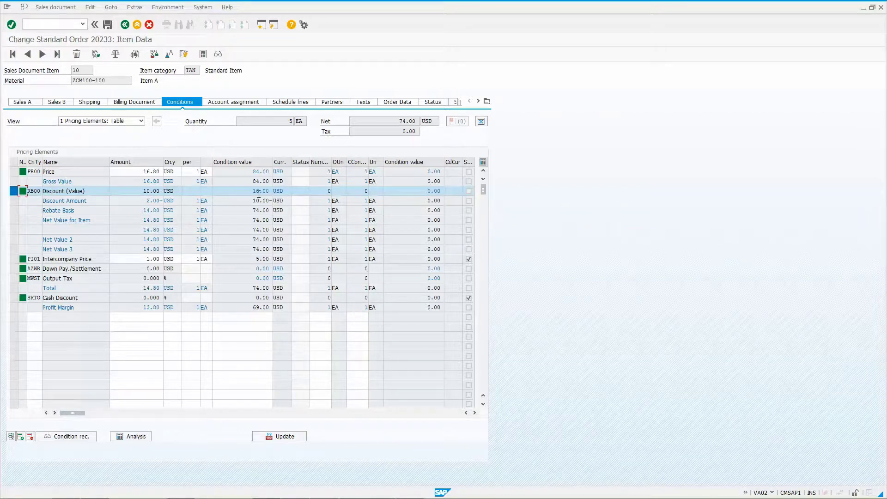
left_click(42, 55)
left_click(14, 191)
- Reload order 20233 via /nva02 without saving and select item 20's pricing conditions
left_click(60, 23)
type("/nva02")
key("Return")
key("Return")
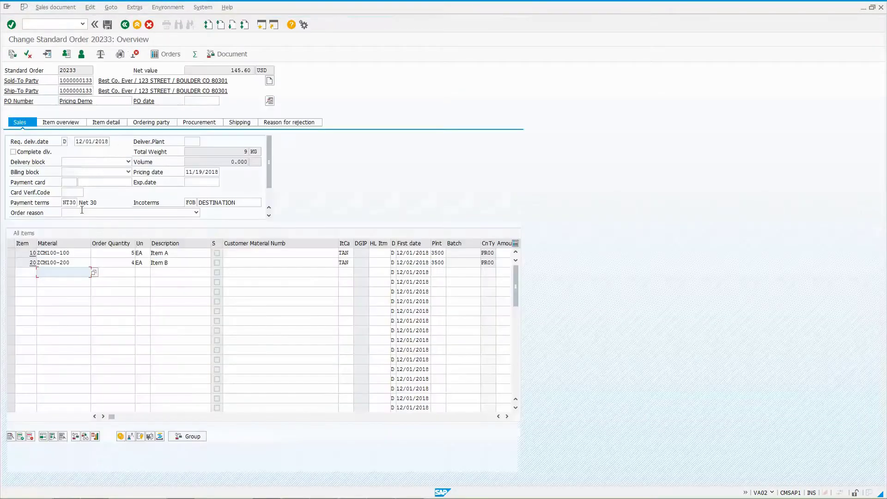
left_click(10, 262)
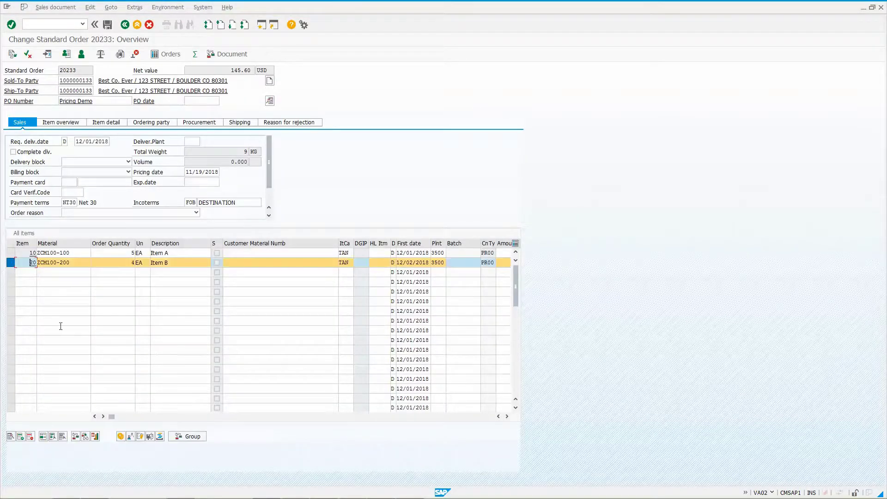
left_click(120, 436)
- Add an RB00 discount of 10 USD to item 20, bringing net value to 135.60 USD
type("RB00")
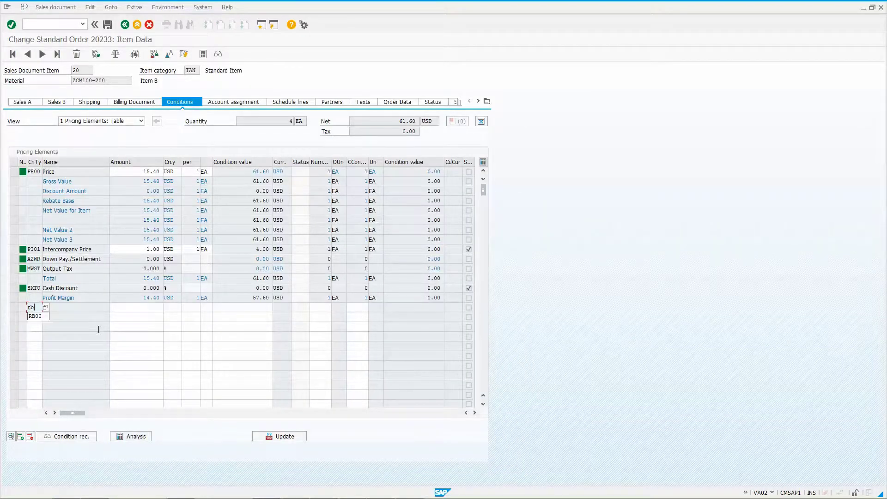
key("Return")
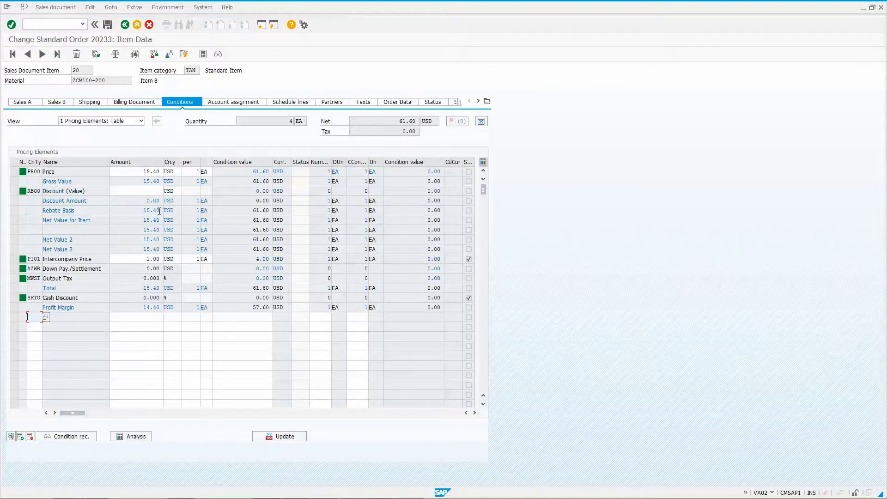
left_click(138, 193)
type("10")
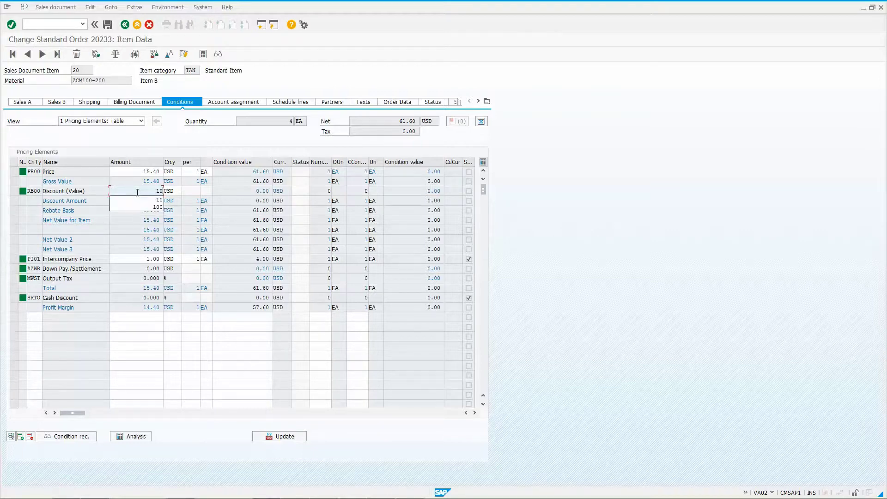
key("Return")
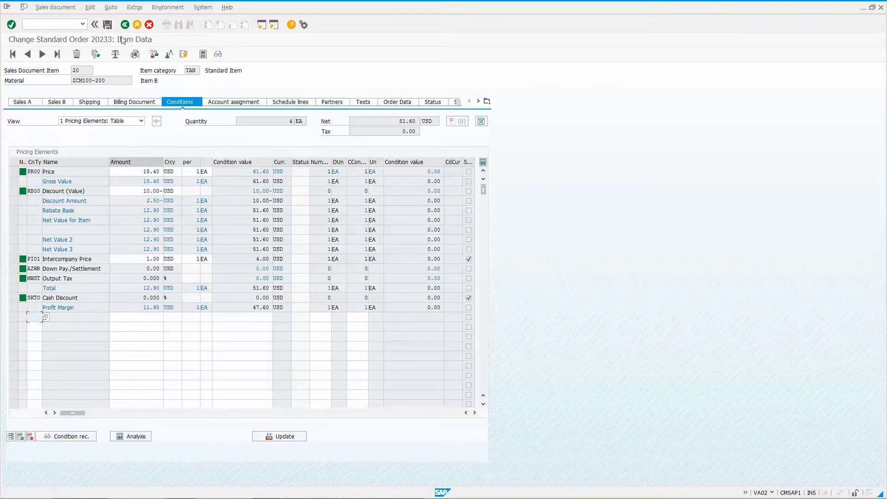
left_click(29, 54)
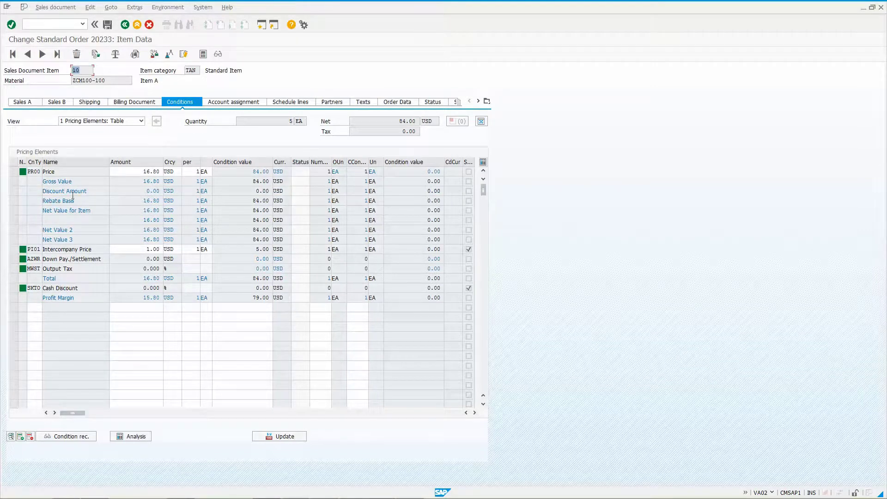
left_click(127, 28)
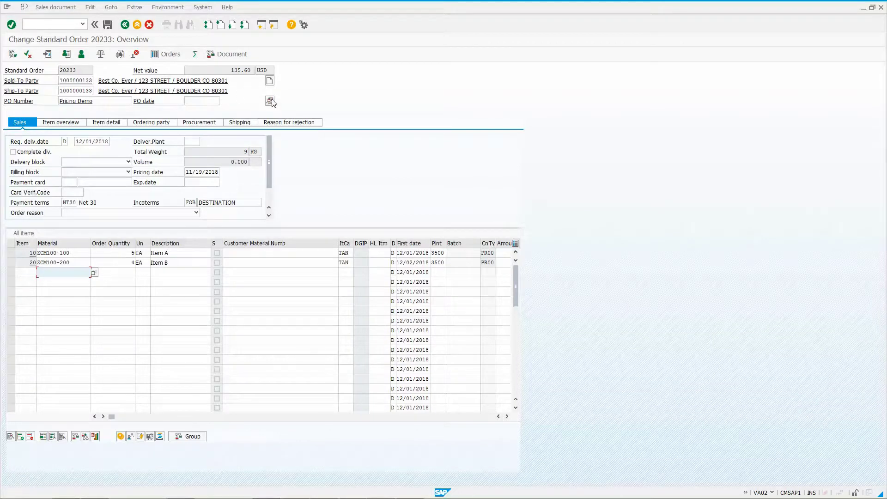
- Check the header RB00 condition, then restart VA02 with order 20233
left_click(270, 101)
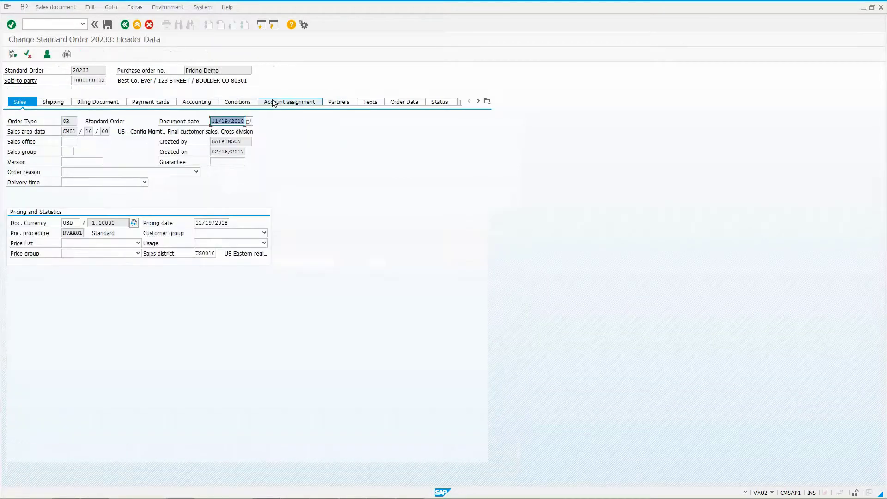
left_click(239, 102)
left_click(14, 190)
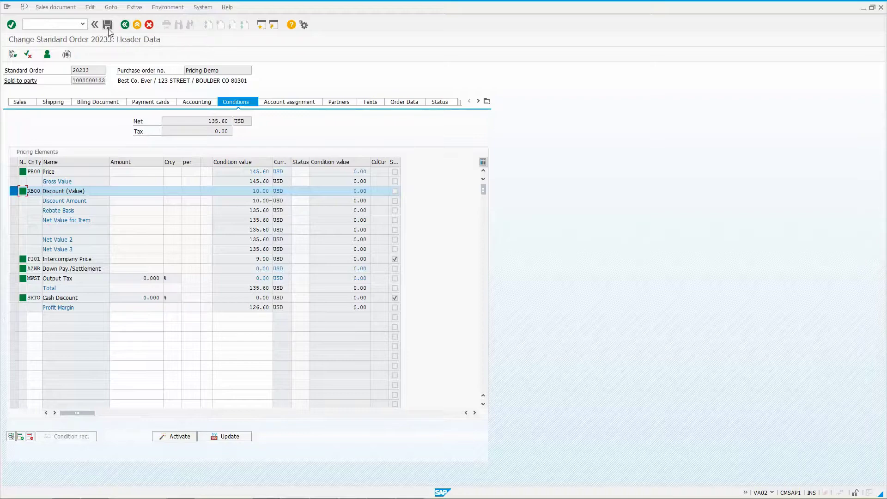
type("nva02")
key("Return")
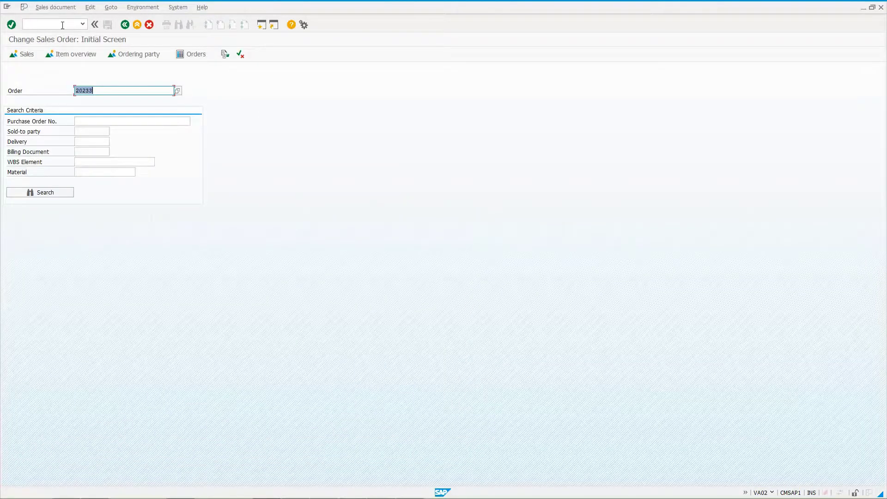
- Open order 20233 and add a header HB00 condition with amount 10
key("Return")
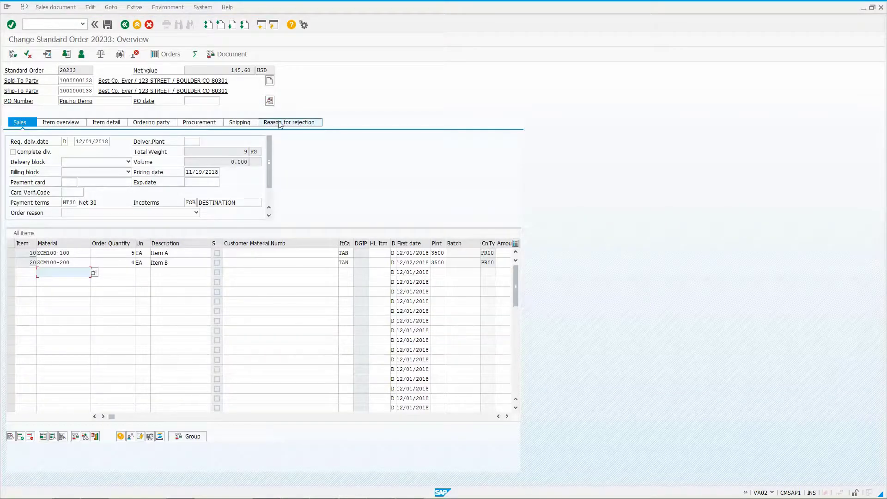
left_click(269, 101)
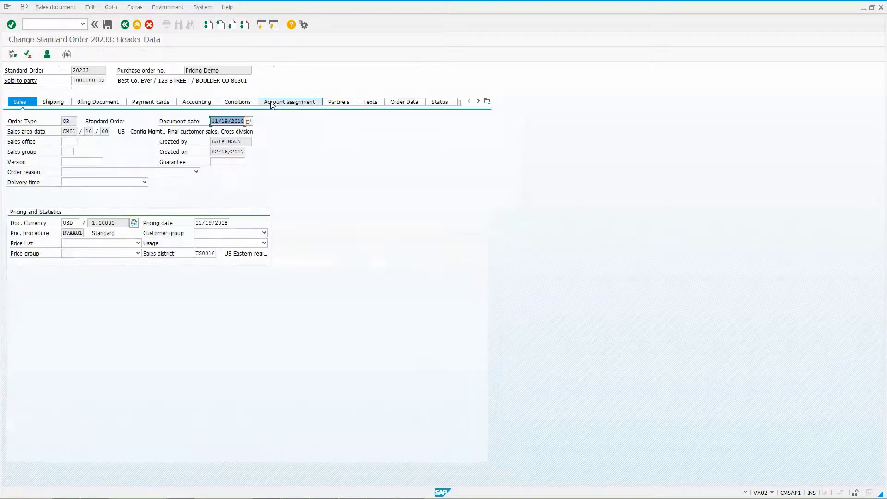
left_click(238, 102)
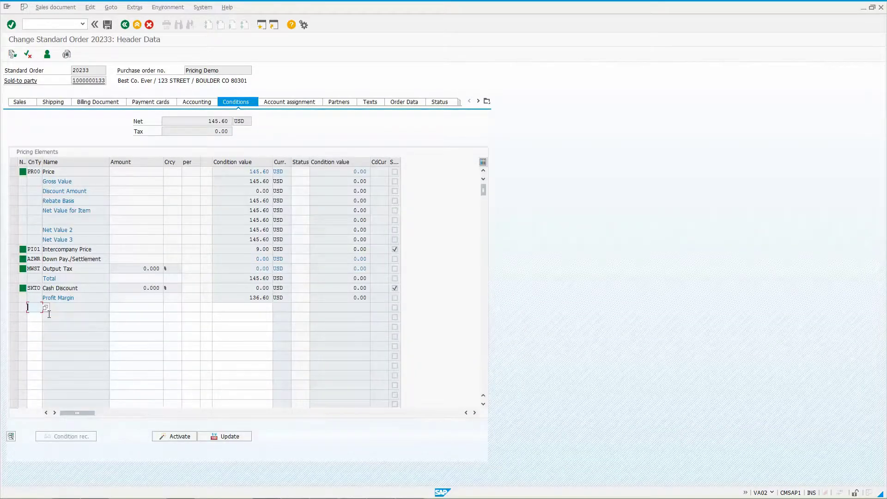
type("HB00")
key("Return")
left_click(153, 217)
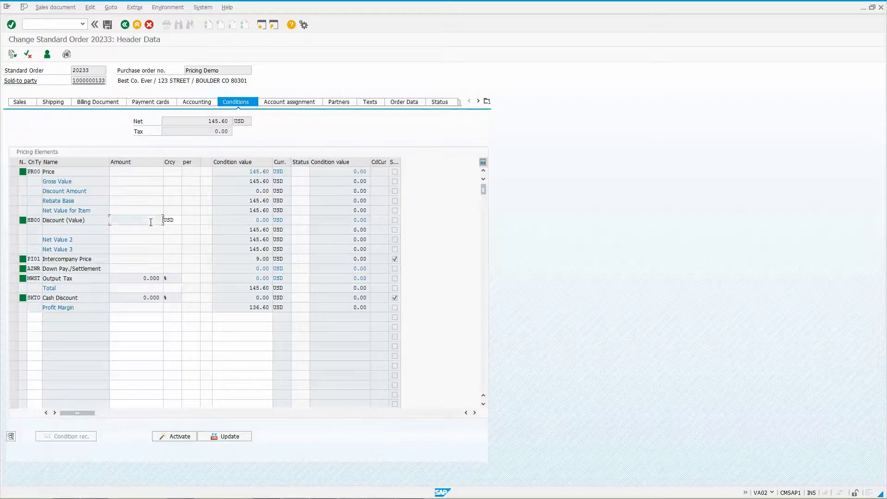
type("10")
key("Return")
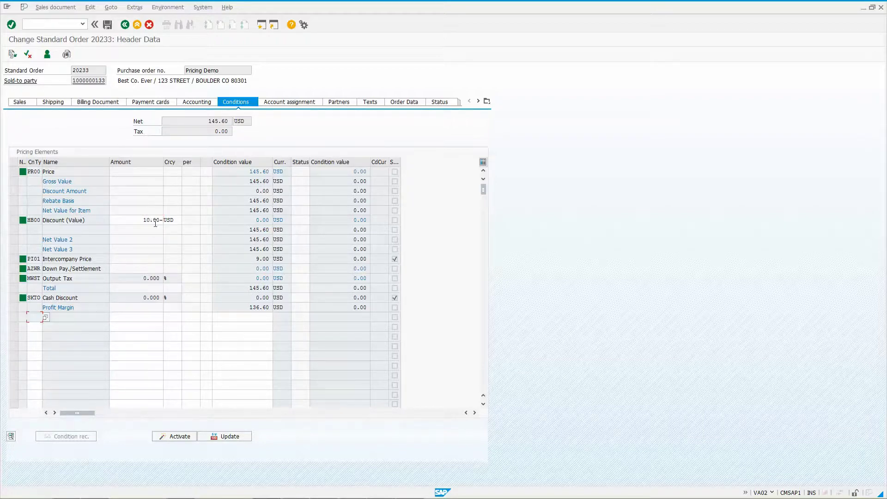
- Activate the HB00 header discount and verify its 10.00- value
left_click(237, 223)
left_click(14, 219)
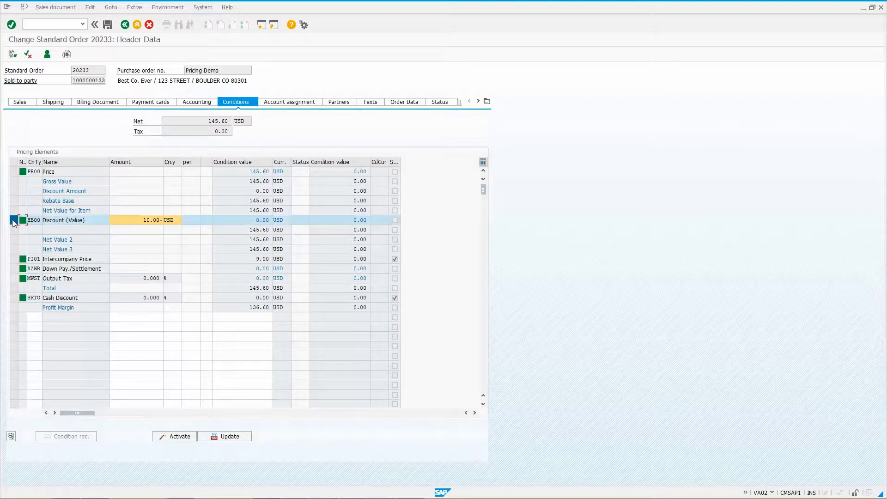
left_click(180, 437)
left_click(237, 221)
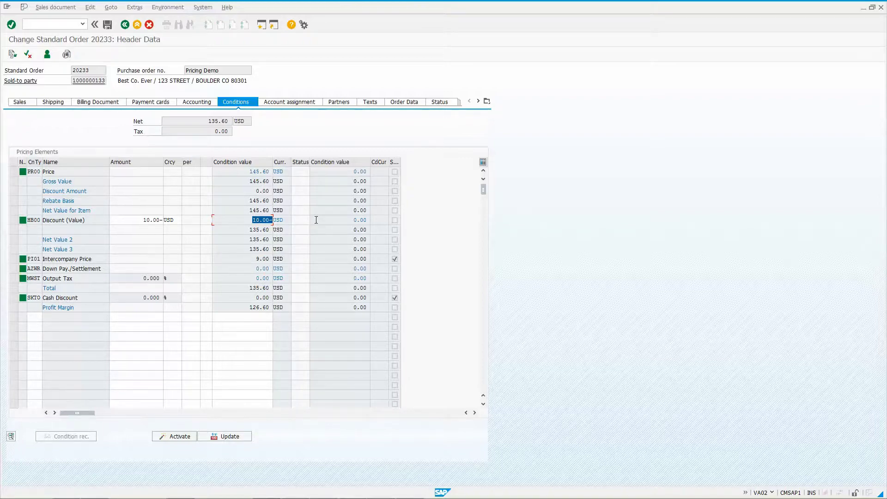
- Change the HB00 header discount to 9.0 and reactivate it, giving net value 136.60 USD
left_click(121, 220)
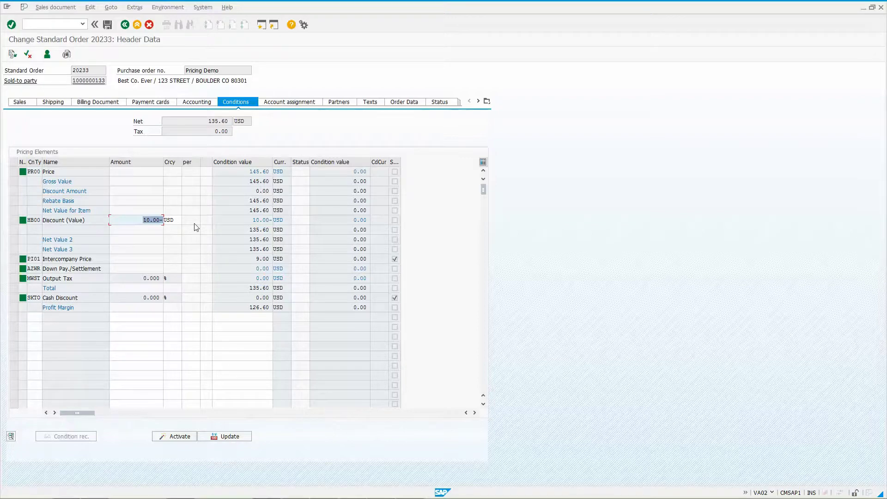
type("9.0")
key("Return")
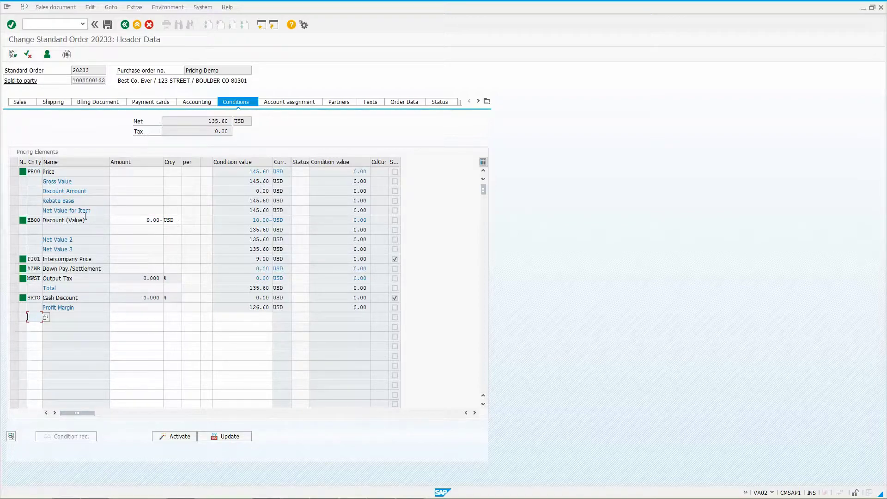
left_click(19, 222)
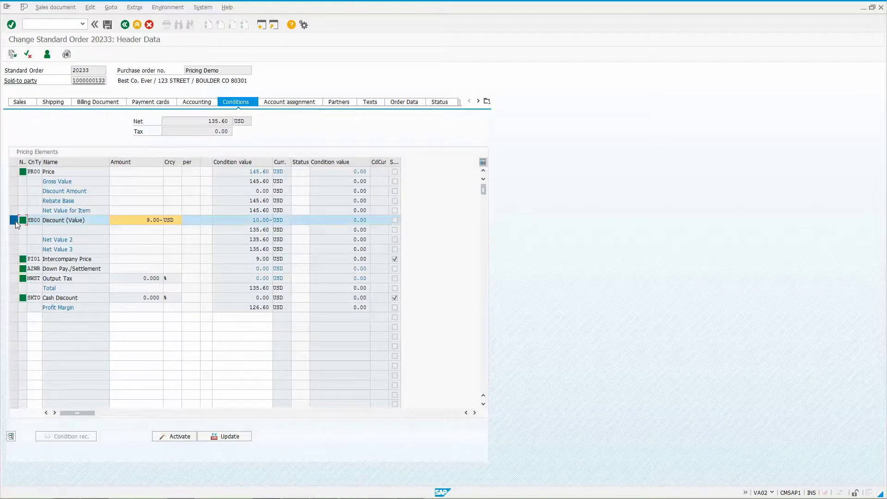
left_click(188, 436)
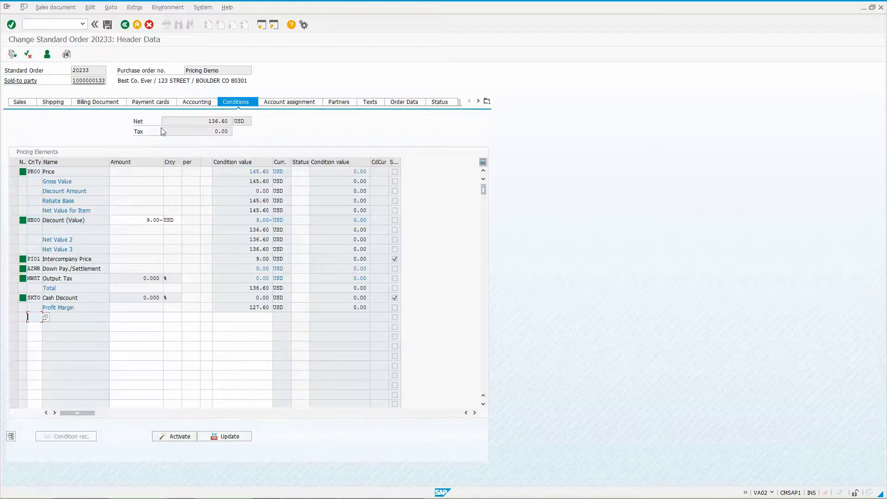
left_click(125, 25)
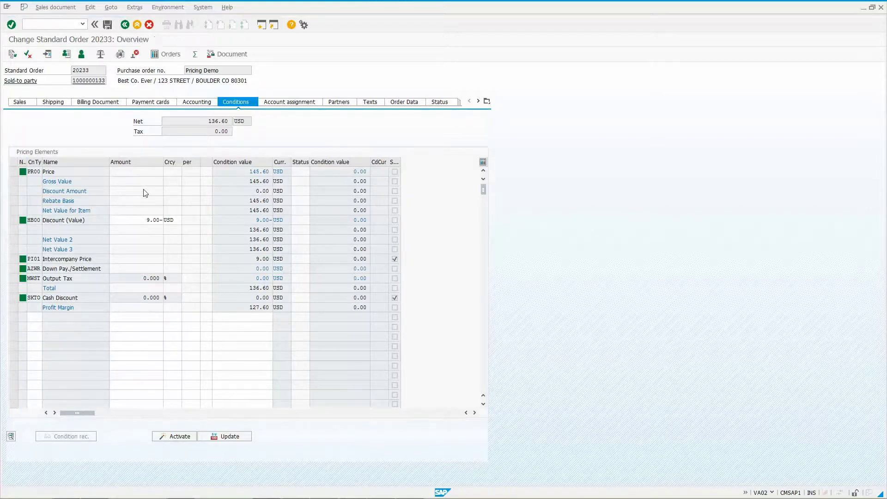
- Compare item quantities and view item 10's HB00 share of 5.19- USD
left_click(125, 249)
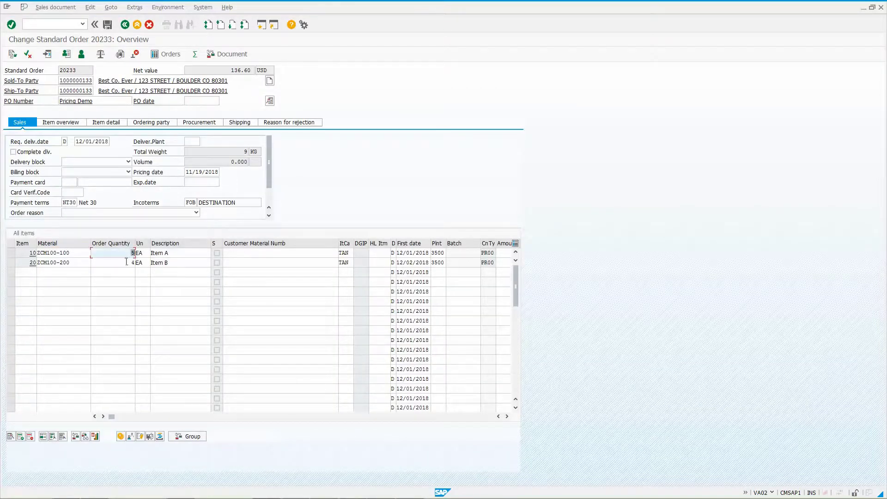
left_click(117, 265)
left_click(10, 253)
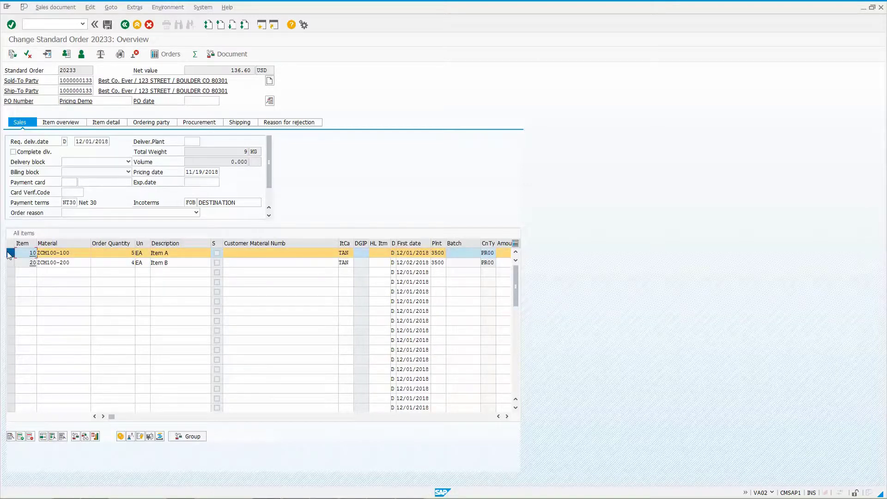
left_click(127, 436)
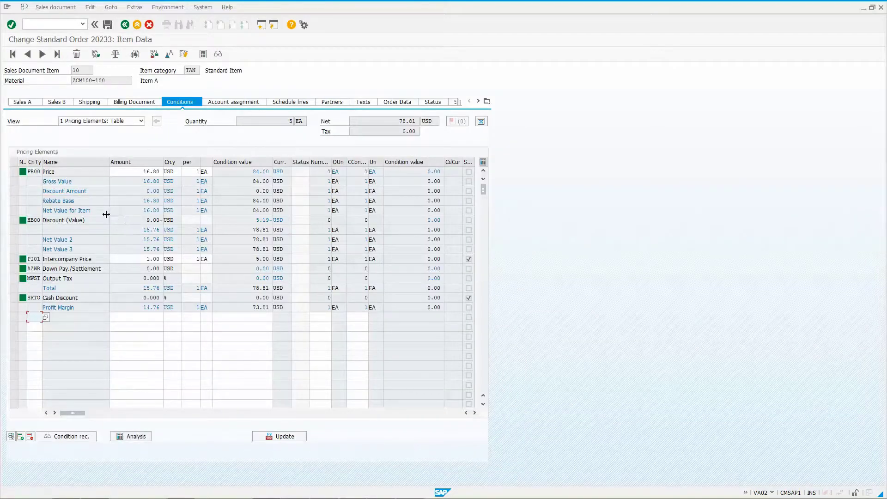
left_click(13, 220)
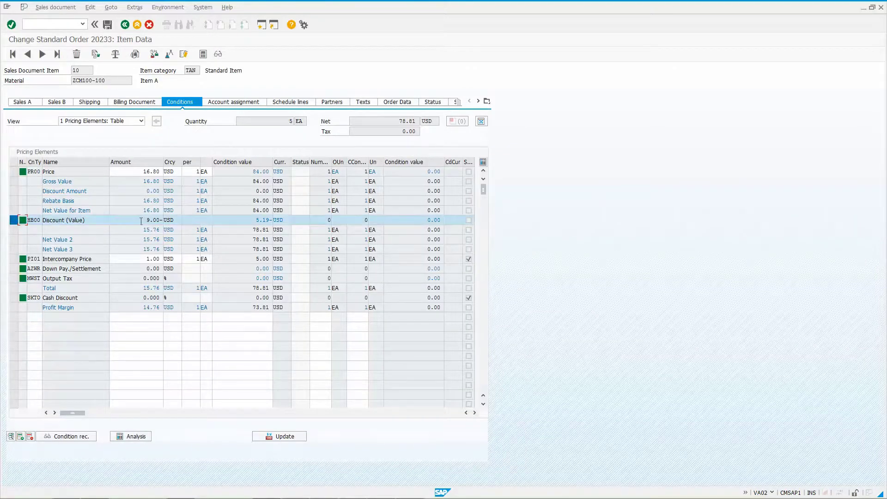
left_click_drag(238, 220, 282, 222)
- Compare item 20's HB00 share 3.81- and net value 61.60 with item 10's 5.19-
left_click(42, 54)
left_click_drag(254, 219, 282, 222)
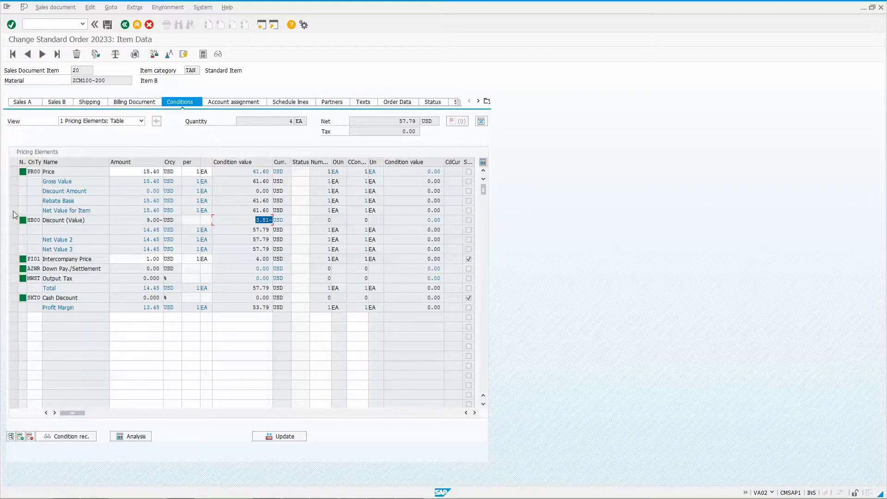
left_click(29, 210)
left_click_drag(43, 210, 173, 212)
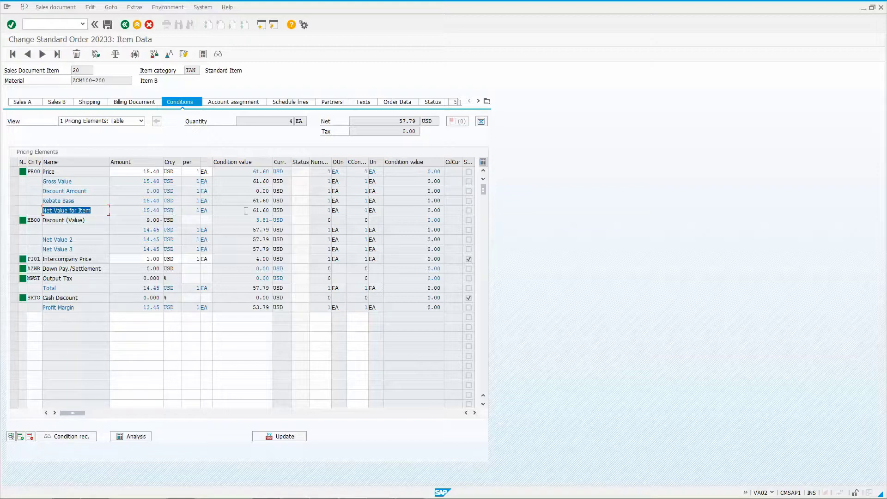
left_click_drag(246, 210, 273, 210)
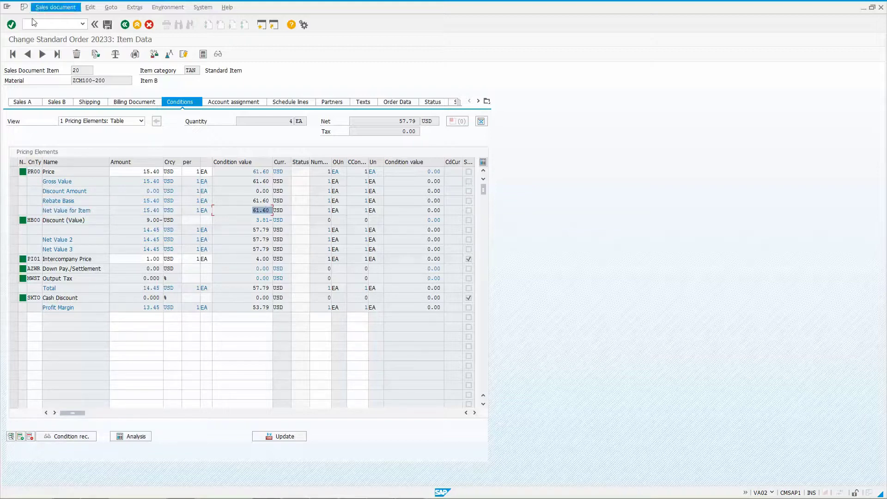
left_click(27, 54)
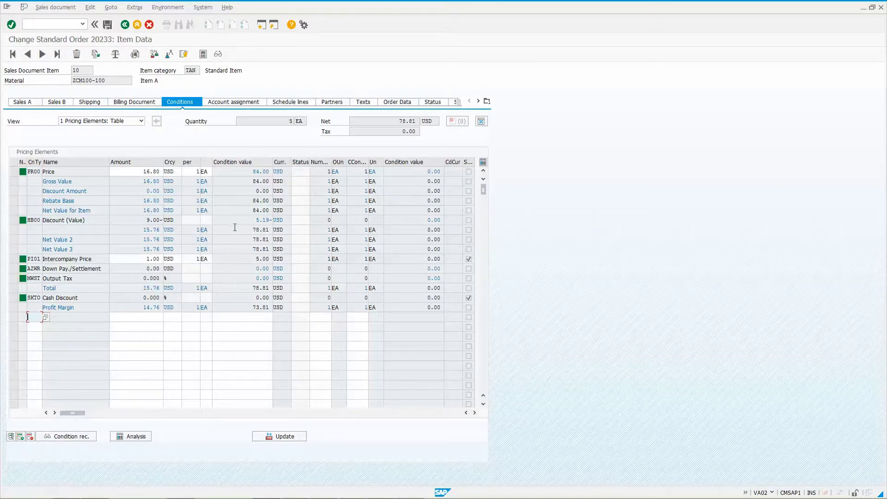
left_click_drag(240, 220, 279, 214)
- Launch Calculator from the system search
key("super")
type("calc")
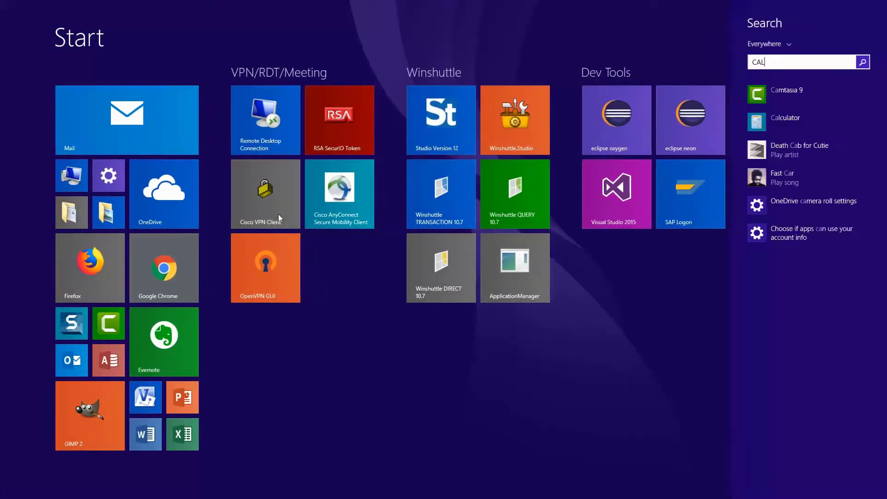
key("Return")
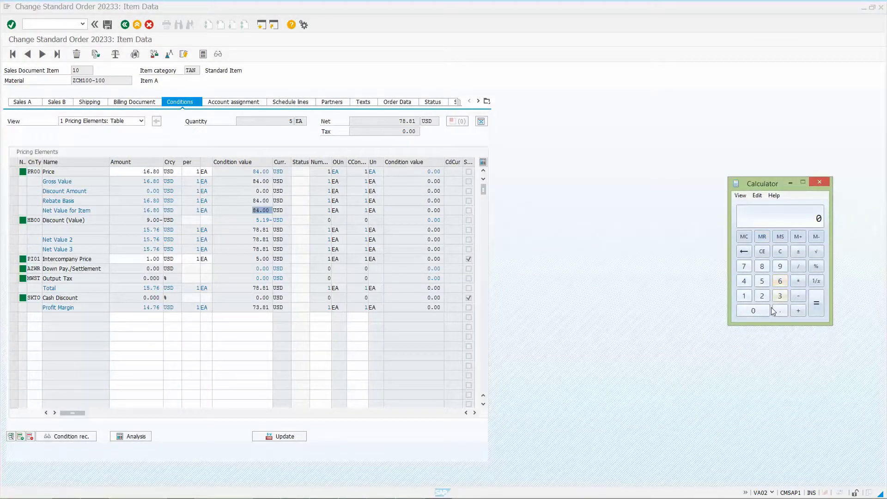
- Add 61.60 and 84 in Calculator to get both items' 145.6 total
type("61.60+7")
key("BackSpace")
type("84")
key("Return")
- Compute 84 / 145.60 * 9 in Calculator, giving item 10's 5.1923 discount share
left_click(779, 254)
type("84")
key("slash")
type("145.60")
key("asterisk")
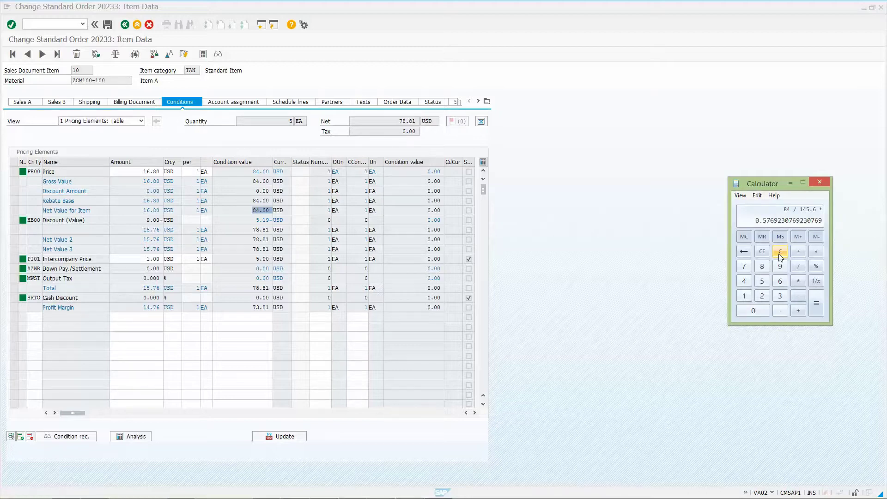
type("9")
key("Return")
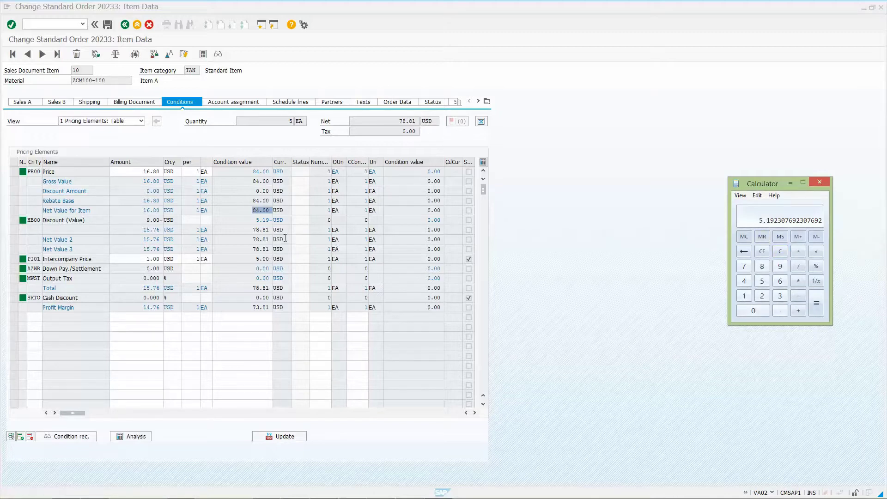
- Compare against item 10's HB00 value of 5.19- and open its pricing analysis
left_click(256, 221)
left_click_drag(256, 222, 282, 222)
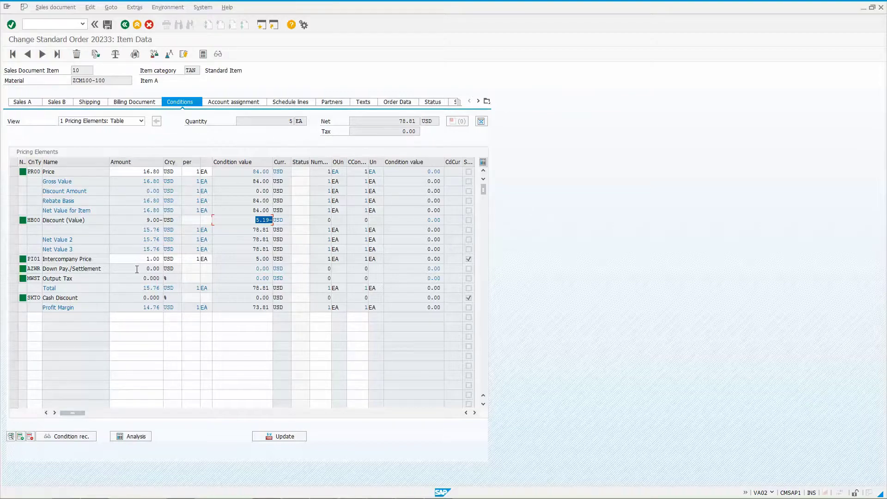
left_click(132, 434)
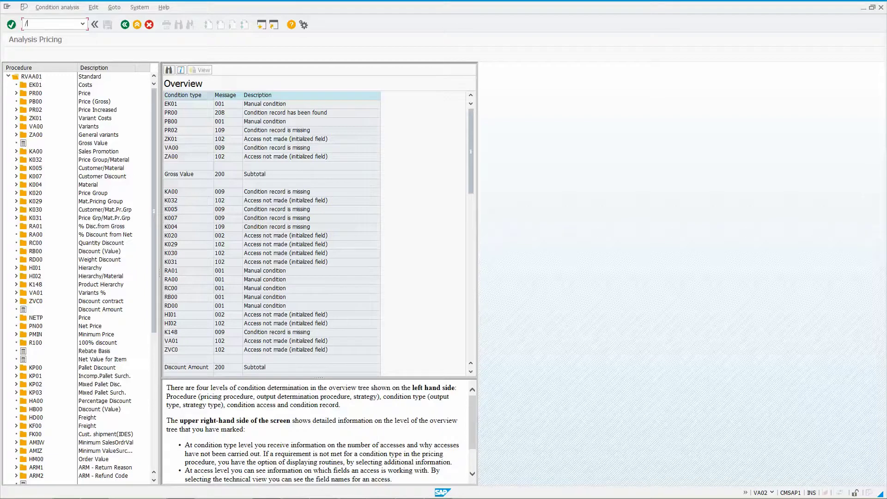
- Run transaction VOK0 and open the list of pricing procedures
type("NVOK0")
key("Return")
left_click(171, 8)
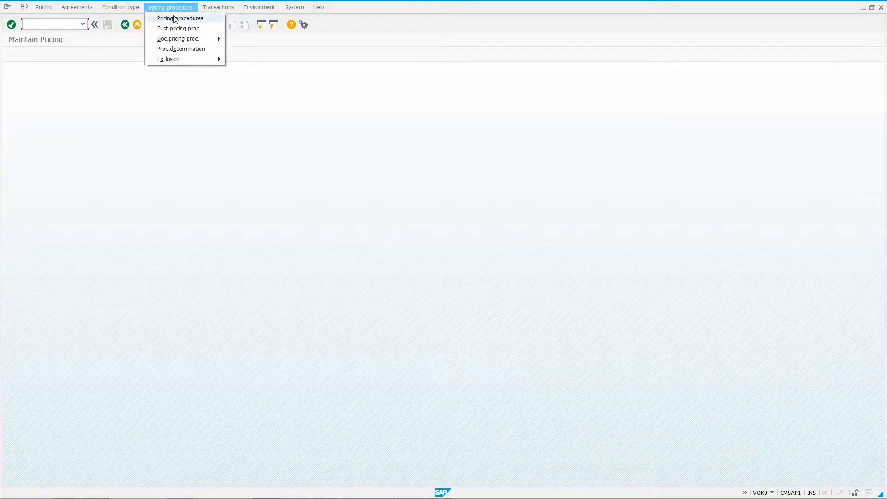
left_click(174, 18)
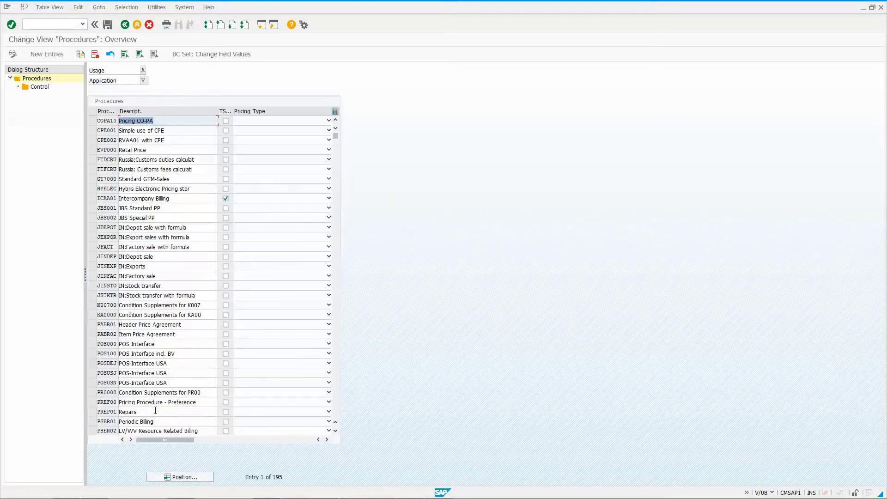
- Position the list at RVAA01 and select the RVAA01 Standard procedure
left_click(157, 476)
type("RV")
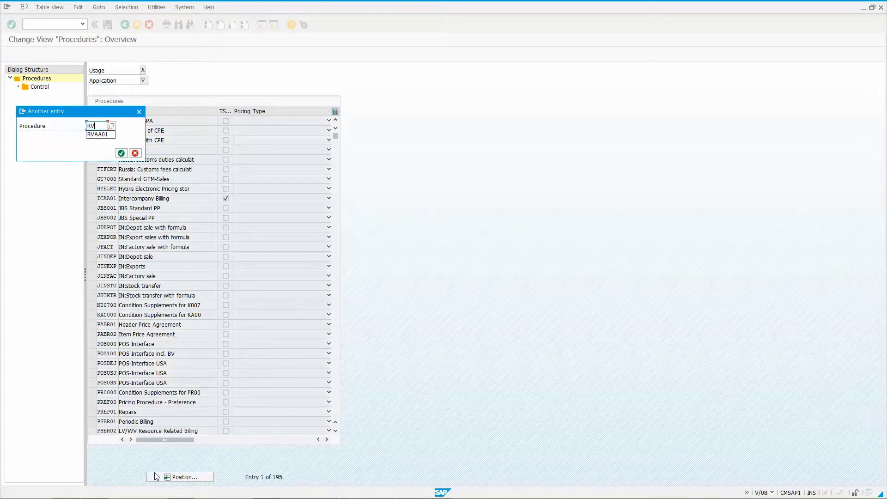
key("Down")
key("Return")
key("Return")
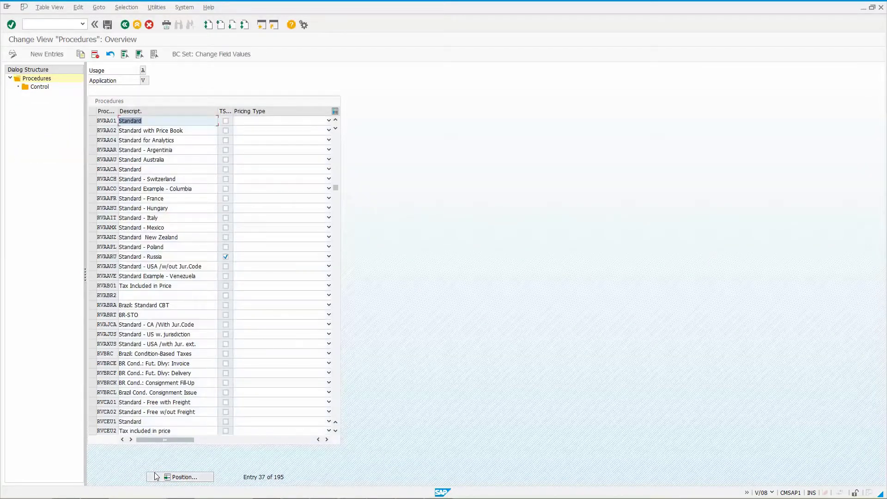
left_click(94, 122)
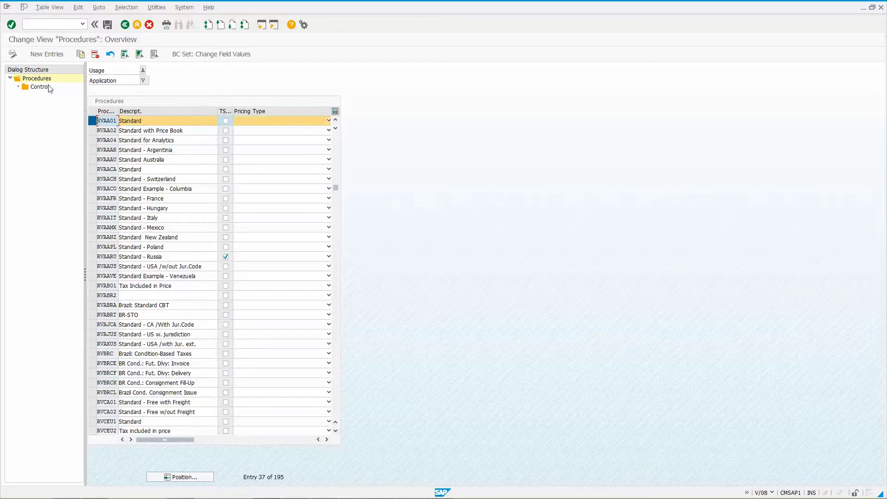
- In RVAA01's control steps, pick routine 901 Quantity ordered as step 810 HB00's alternate base value
double_click(48, 88)
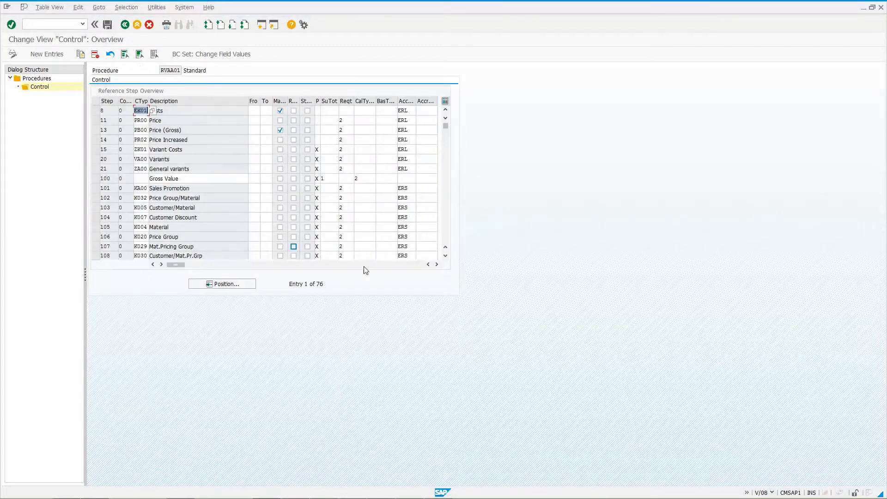
scroll(449, 238, "down", 5)
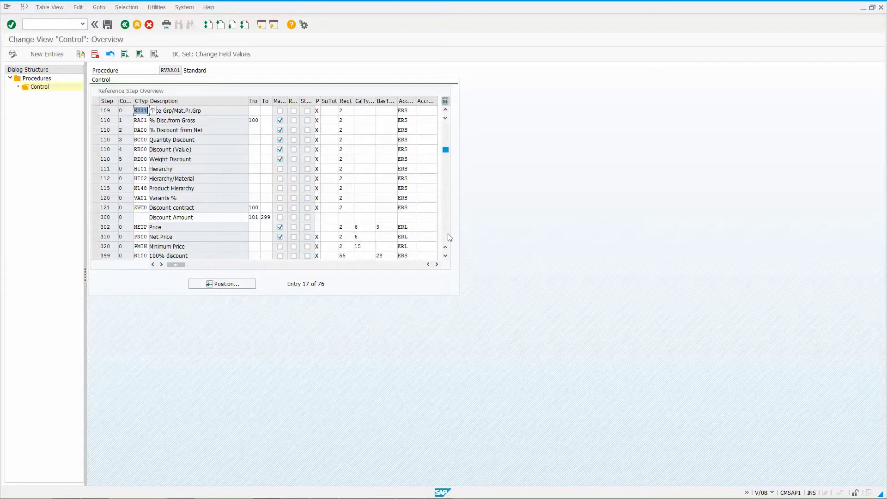
scroll(450, 237, "down", 5)
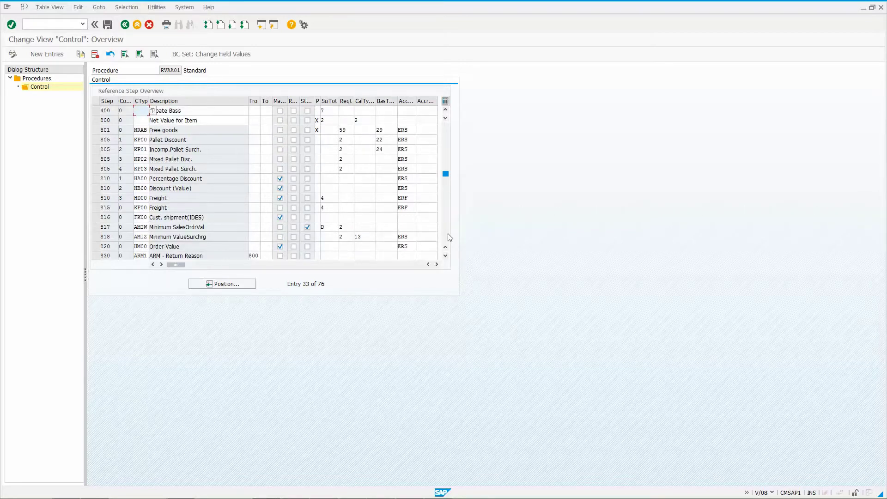
left_click(96, 189)
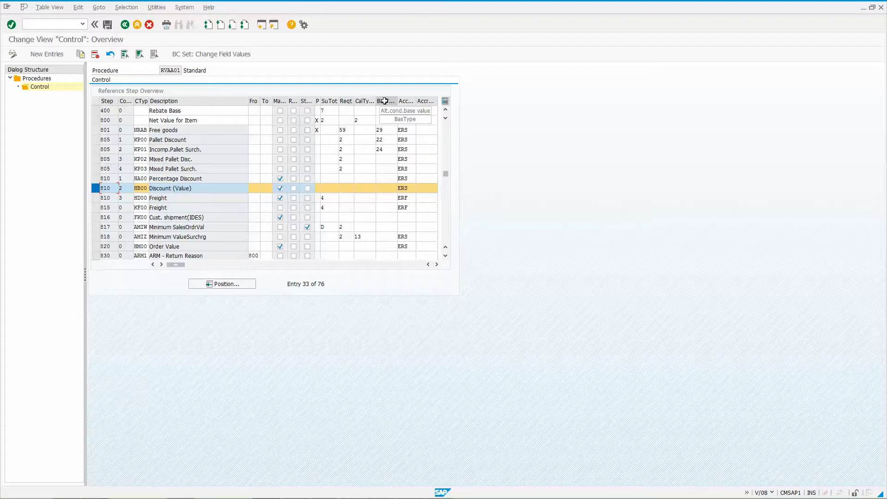
left_click(390, 188)
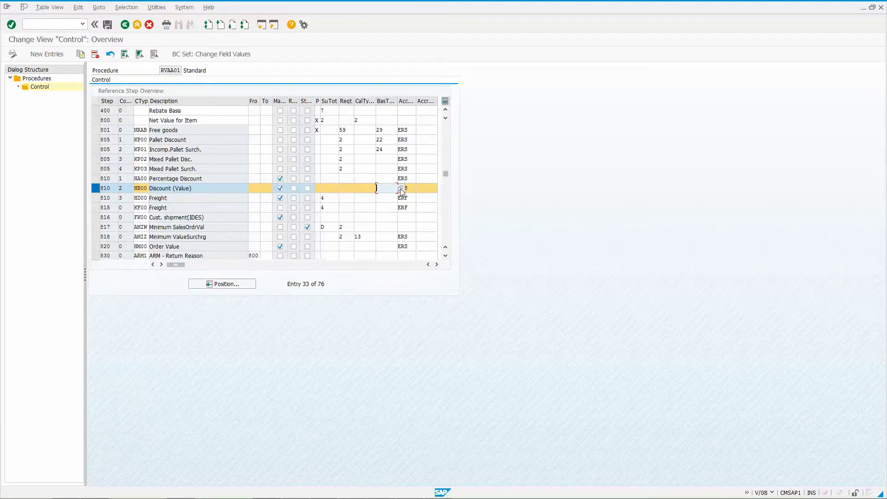
left_click(400, 188)
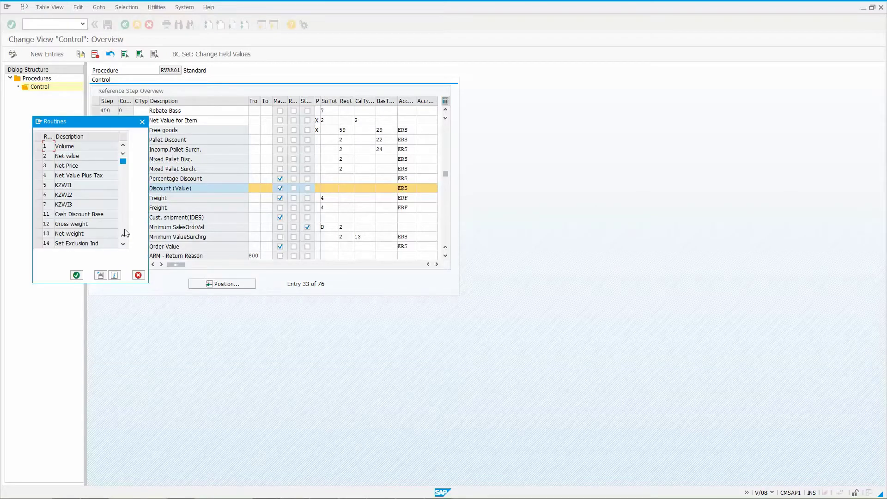
scroll(125, 229, "down", 15)
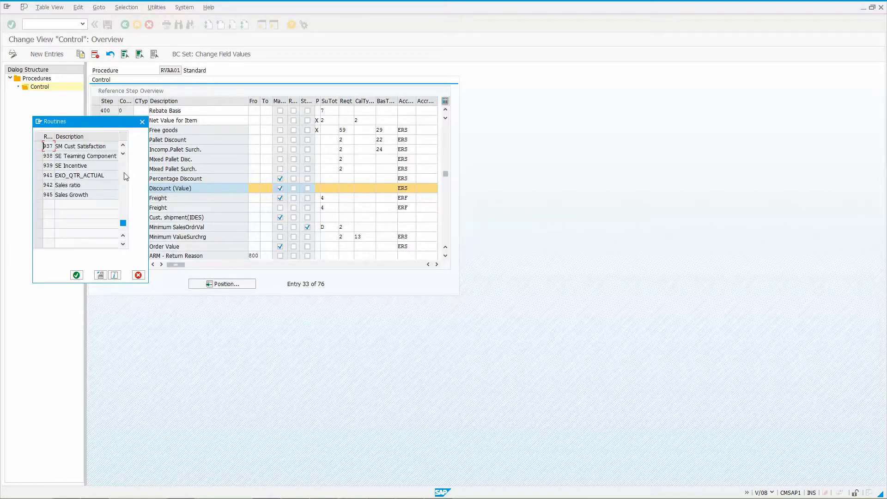
scroll(98, 172, "up", 3)
left_click(38, 176)
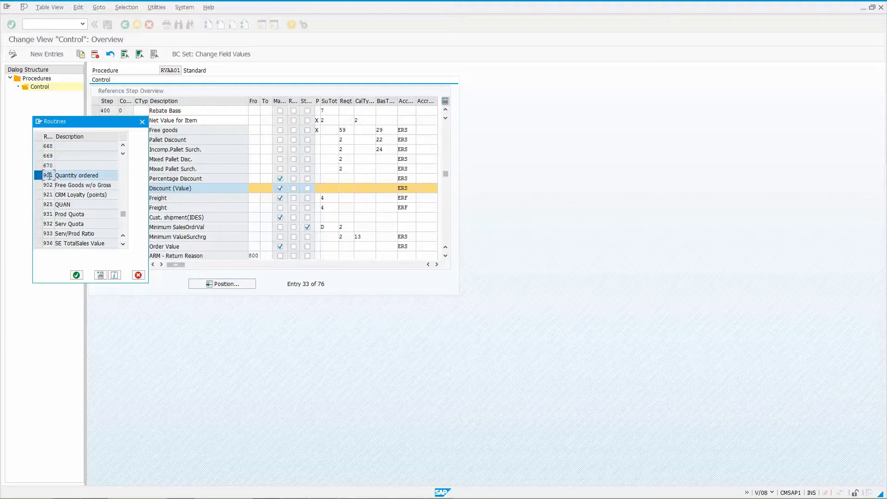
left_click(100, 275)
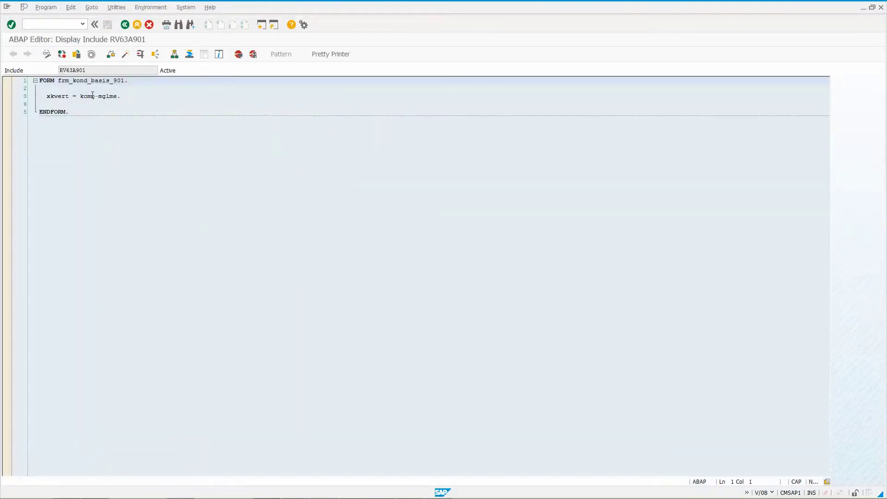
left_click_drag(92, 97, 145, 95)
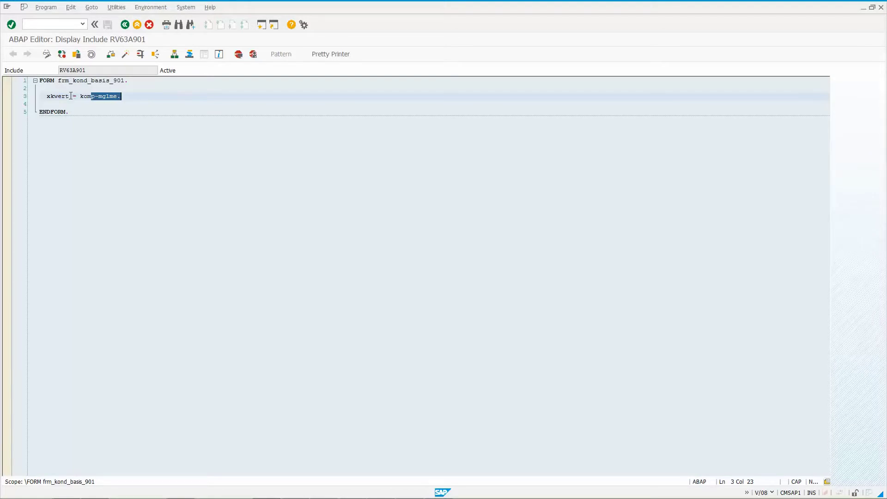
left_click_drag(70, 96, 46, 96)
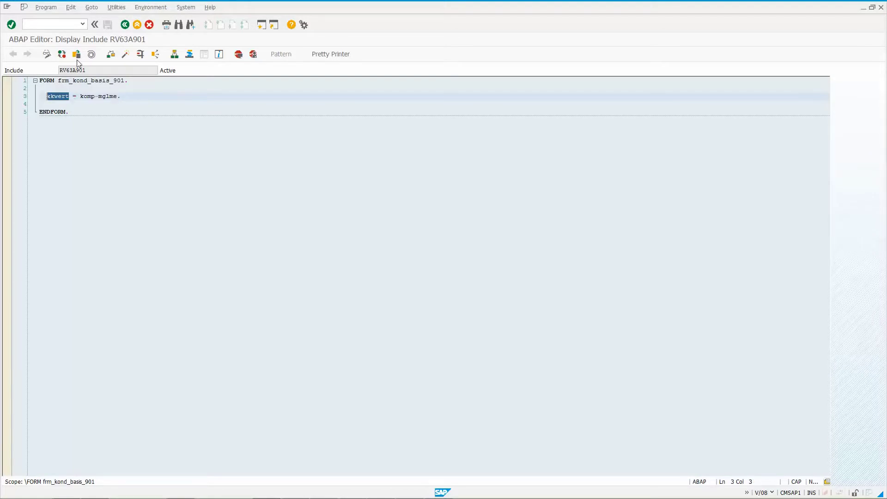
left_click(124, 25)
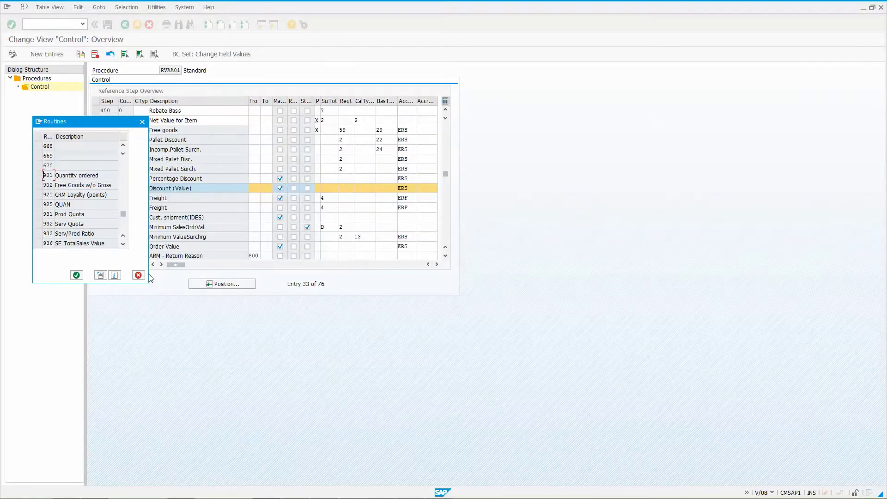
- Confirm routine 901 as HB00's alternate base value and save RVAA01
left_click(38, 175)
left_click(77, 275)
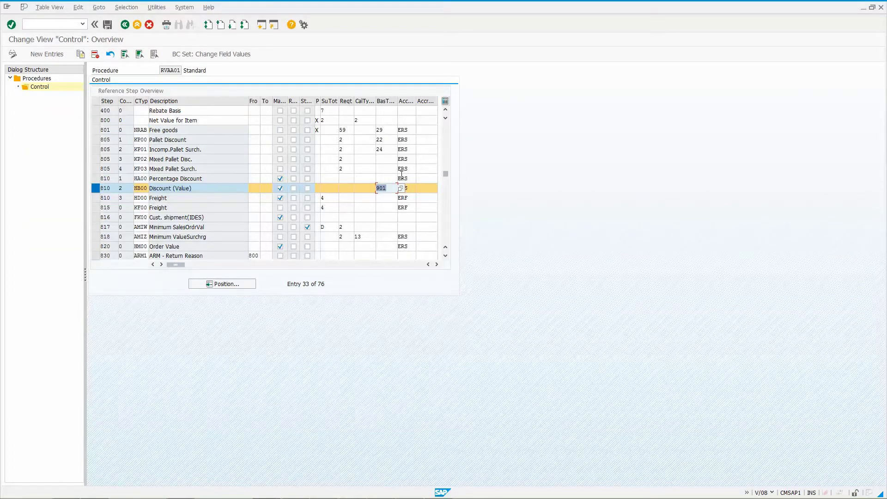
left_click(107, 25)
- Enter /nva01 in the command field to go to the sales order transaction
left_click(70, 24)
type("/")
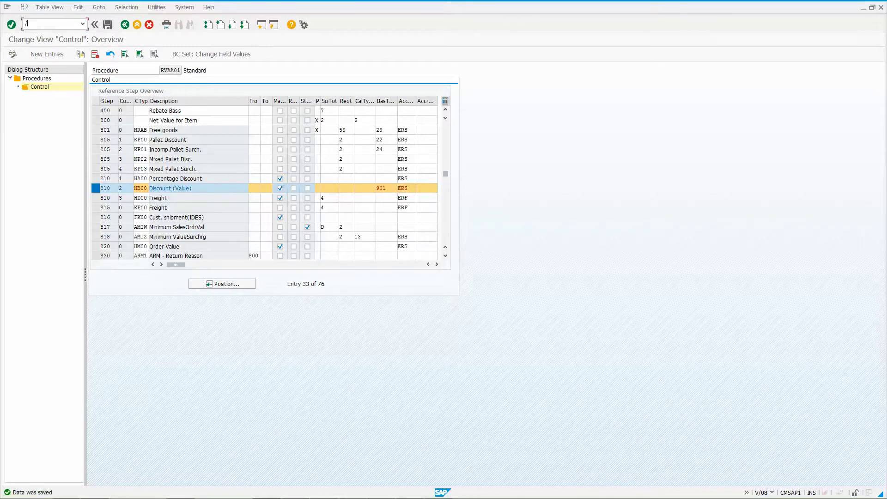
type("nva01")
key("Return")
key("Return")
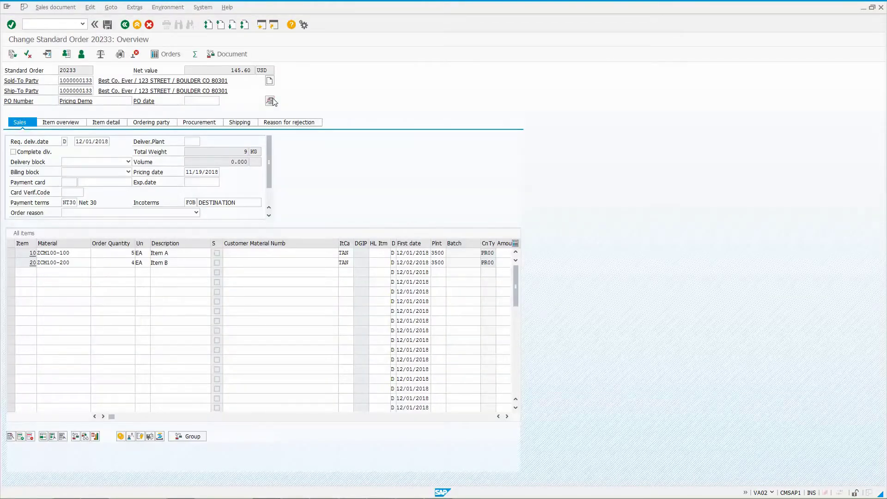
- Add an HB00 header condition of 9.00, activate it, and return to the order overview
left_click(270, 99)
left_click(237, 102)
left_click(28, 307)
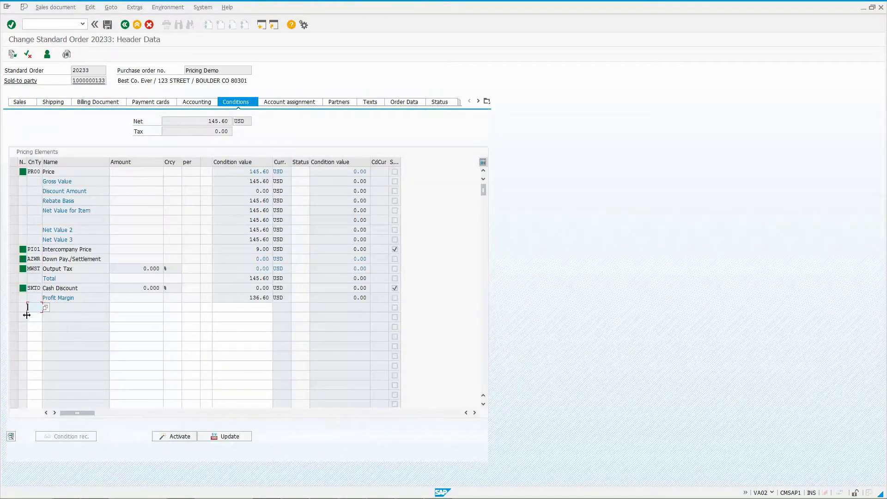
type("HB00")
key("Return")
left_click(151, 221)
type("9")
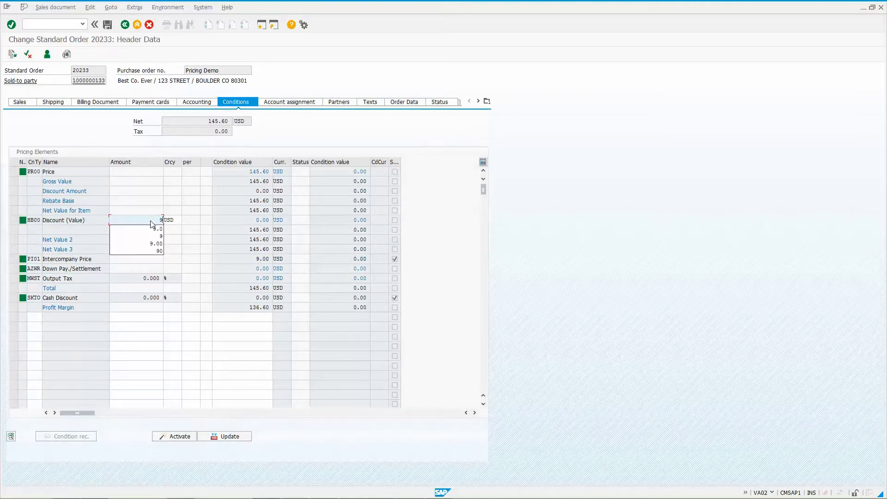
key("Return")
left_click(13, 221)
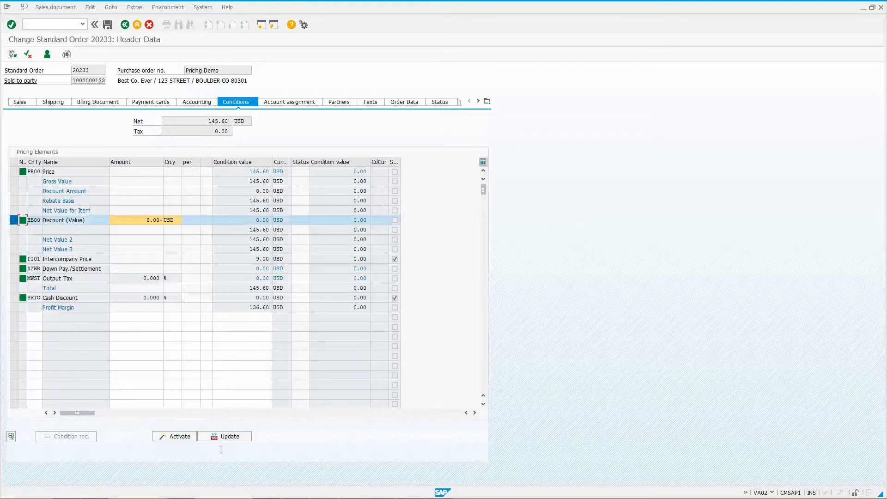
left_click(179, 438)
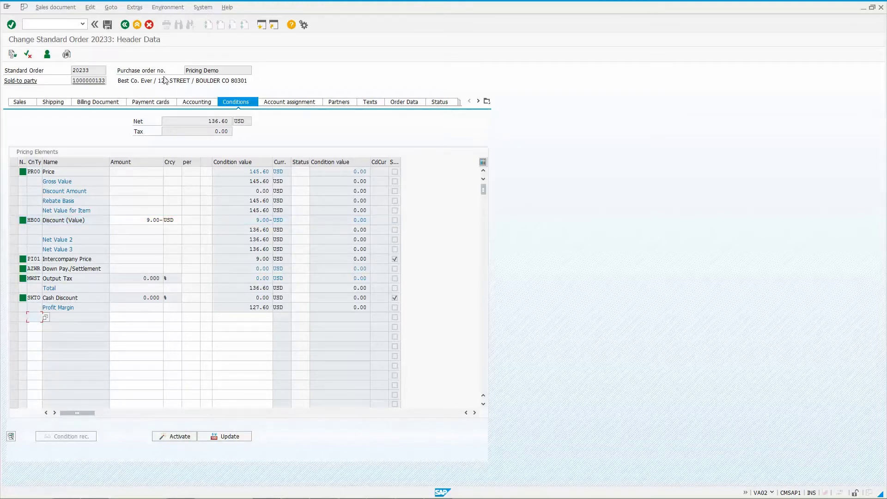
left_click(124, 25)
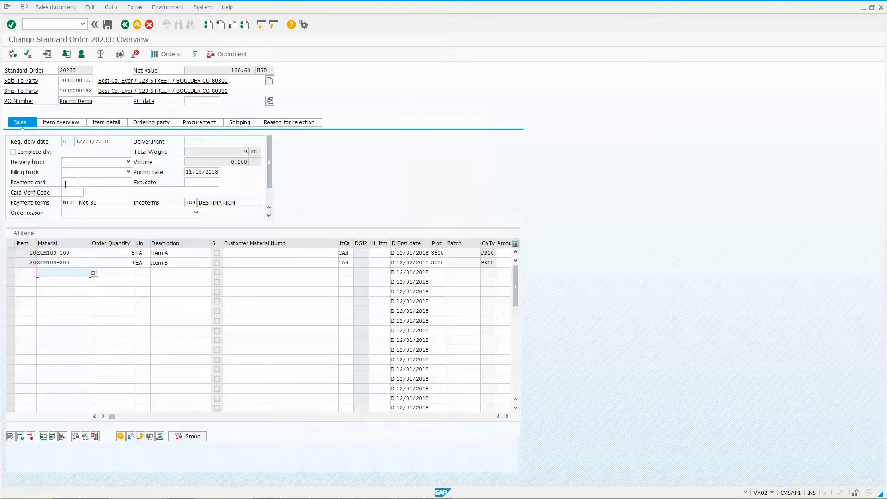
- Compare the item order quantities: 5 on item 10 and 4 on item 20
left_click(11, 253)
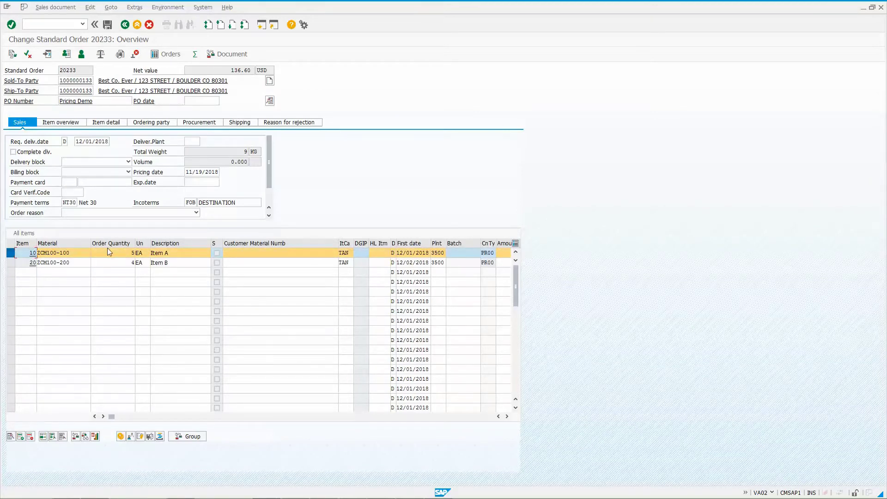
left_click(131, 253)
left_click(10, 262)
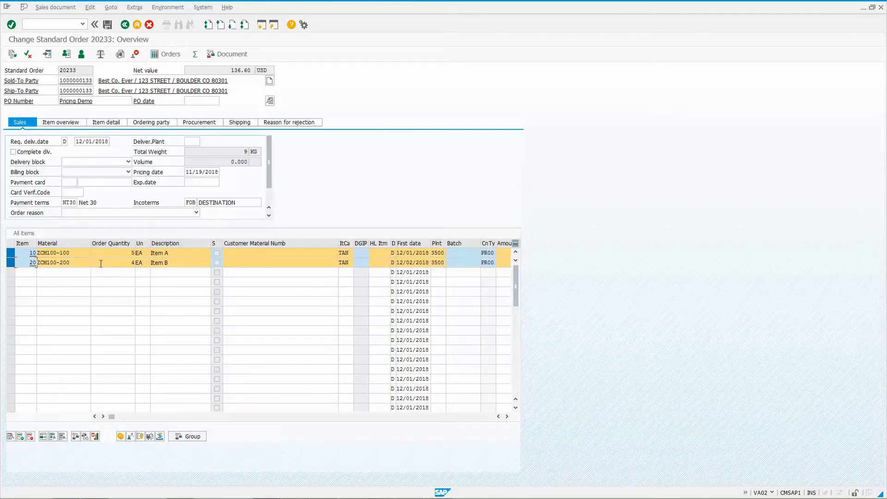
left_click(10, 253)
left_click_drag(110, 263, 151, 265)
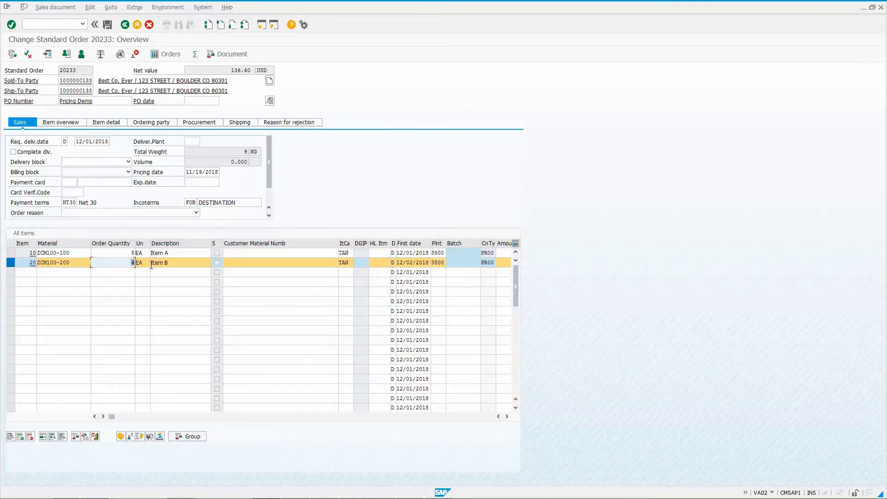
left_click(11, 253)
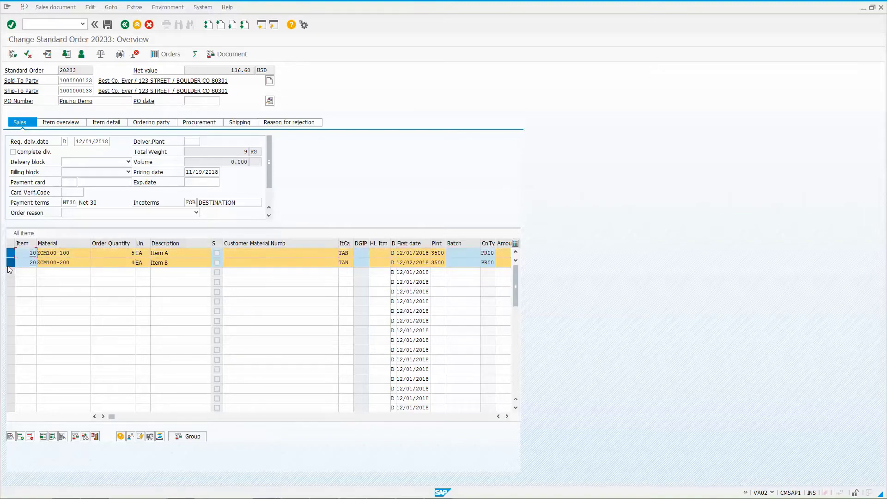
left_click(9, 266)
- Check the HB00 shares in item conditions: 5.00- on item 10, 4.00- on item 20
left_click(123, 438)
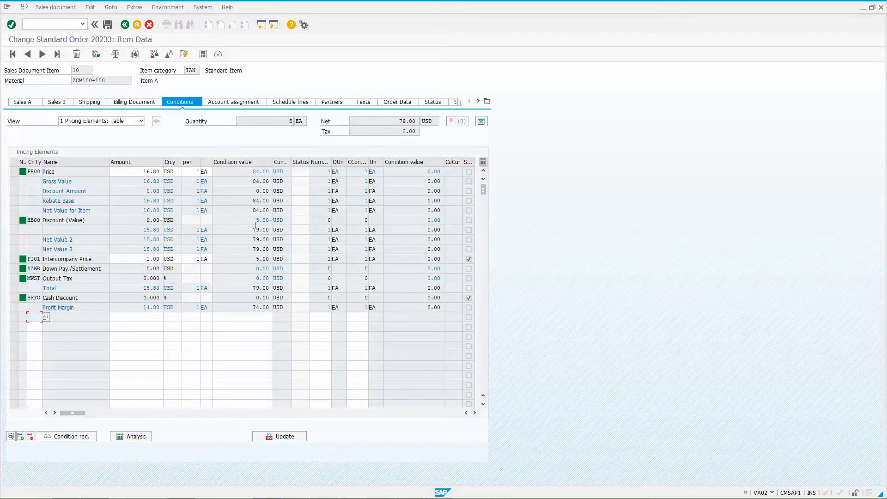
left_click_drag(255, 221, 287, 222)
left_click(42, 54)
left_click_drag(257, 221, 285, 220)
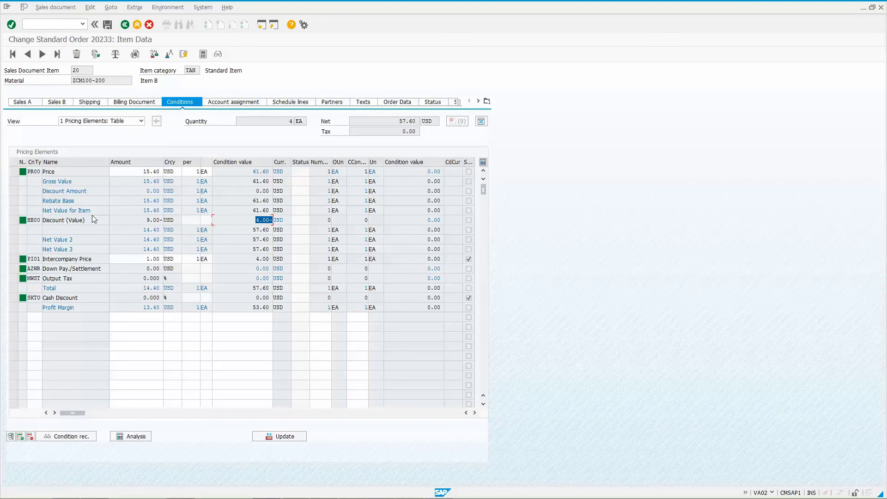
mouse_move(152, 496)
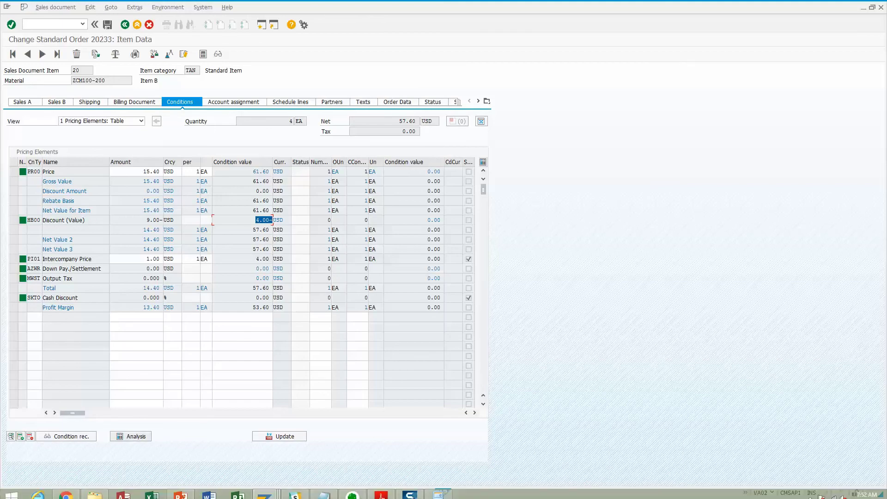